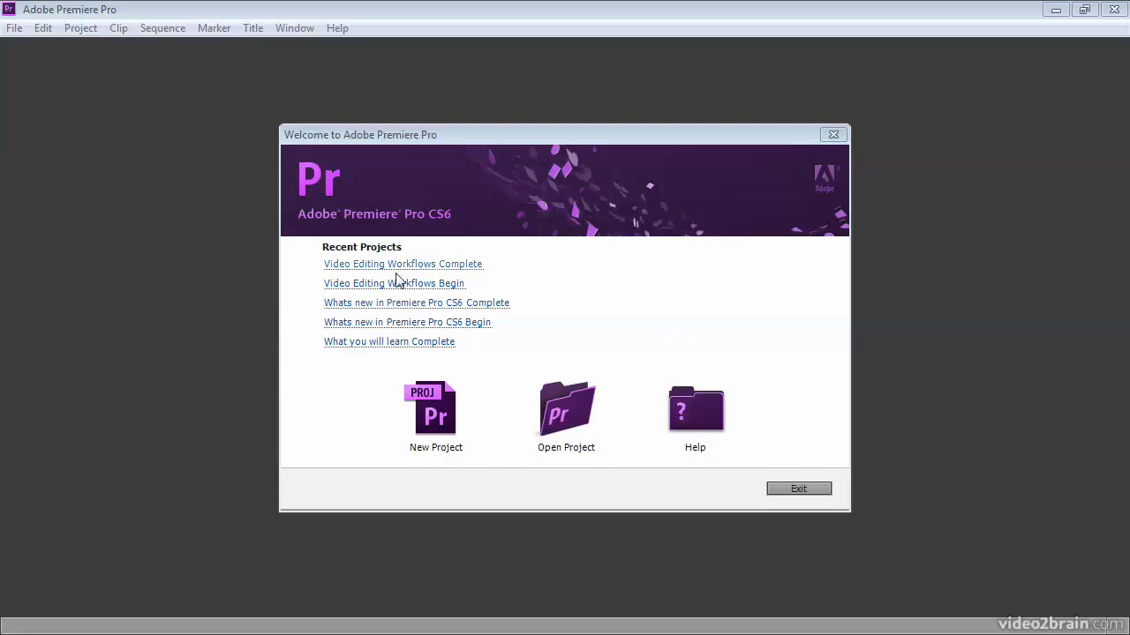
- Start a new project and choose G:\assets\01 Introducing Adobe Premiere Pro as its location
left_click(452, 423)
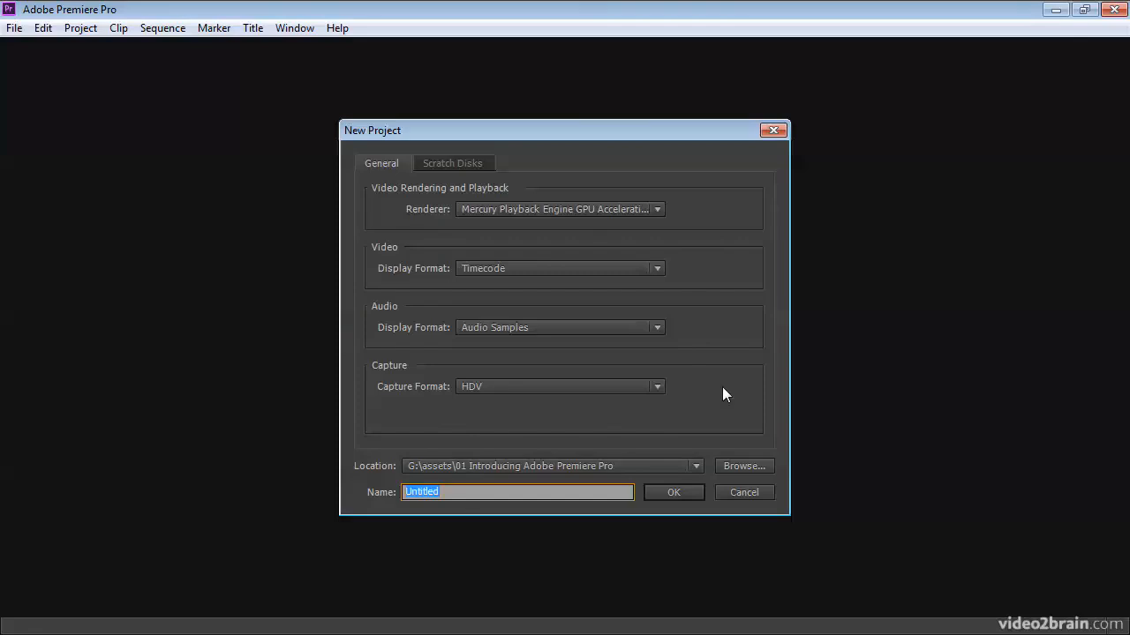
left_click(744, 467)
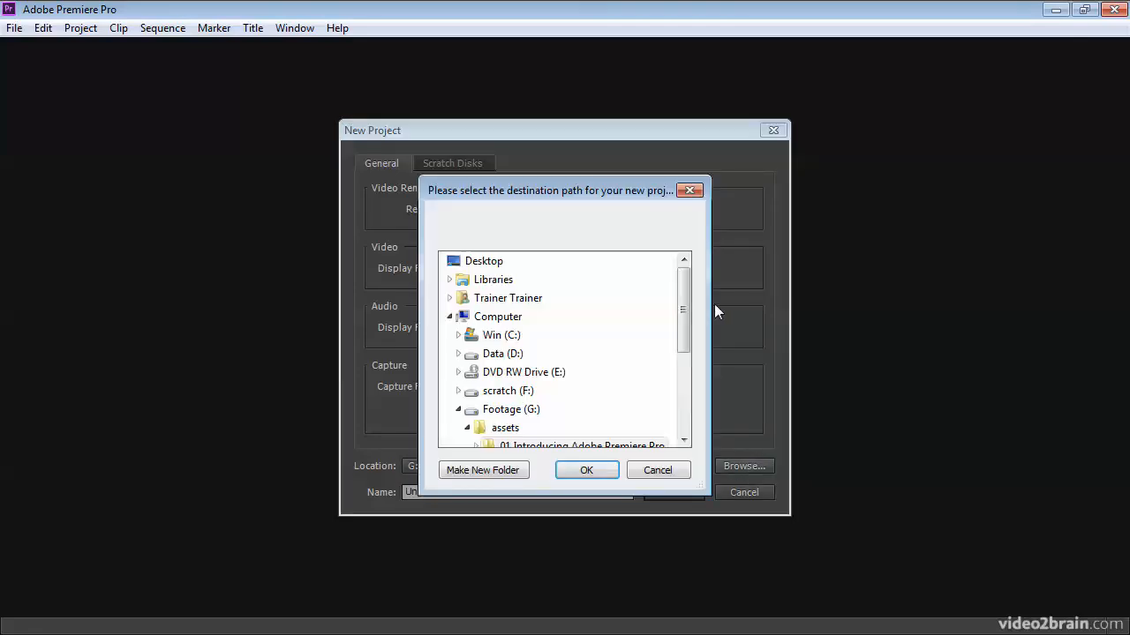
left_click_drag(682, 318, 679, 386)
left_click(509, 300)
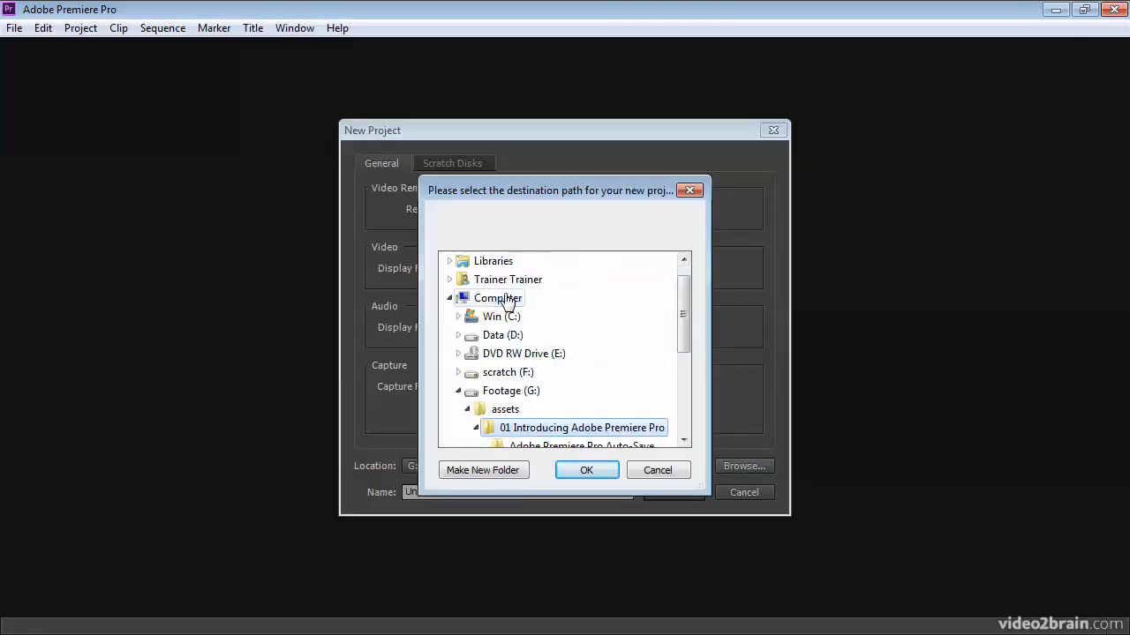
left_click_drag(683, 340, 682, 399)
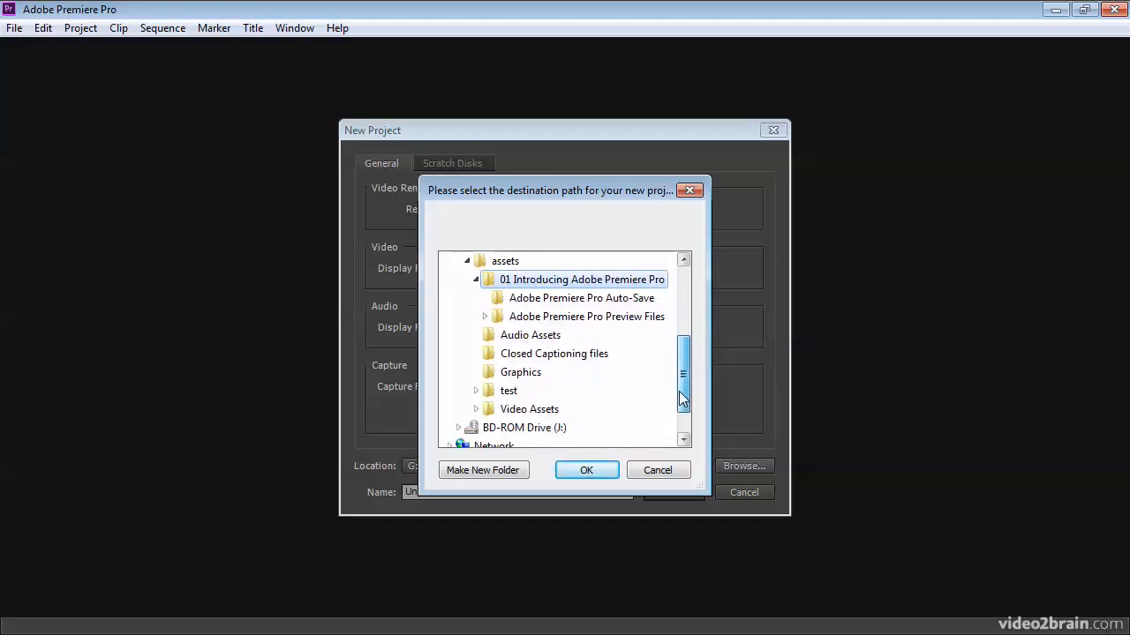
left_click(585, 470)
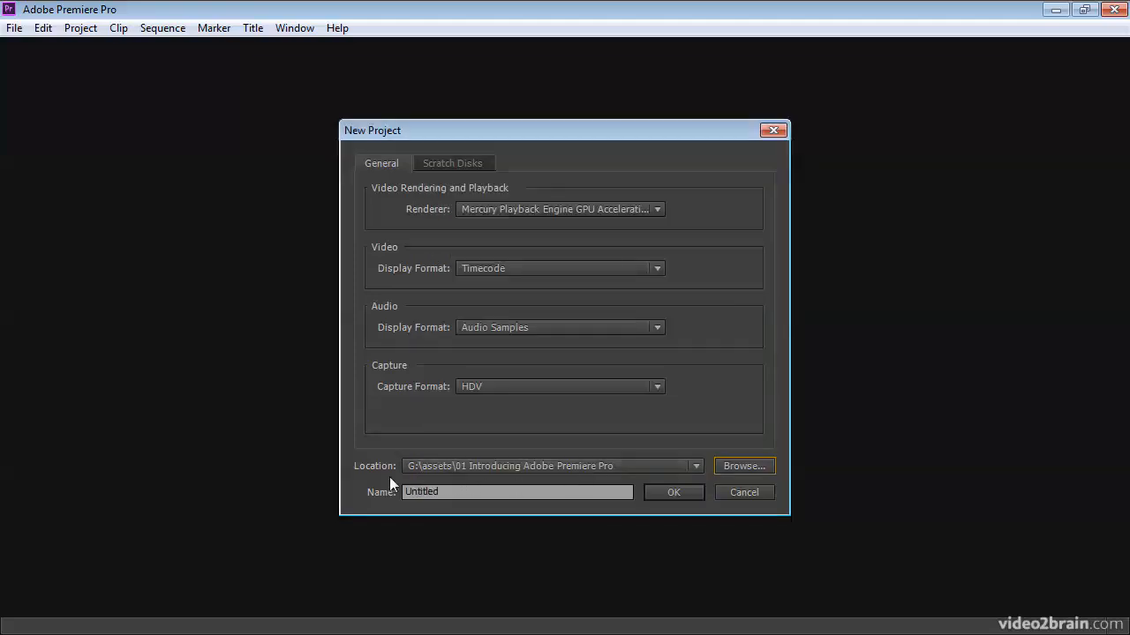
- Name the project "An Overview of the interface Begin" and create it
left_click_drag(460, 493, 350, 495)
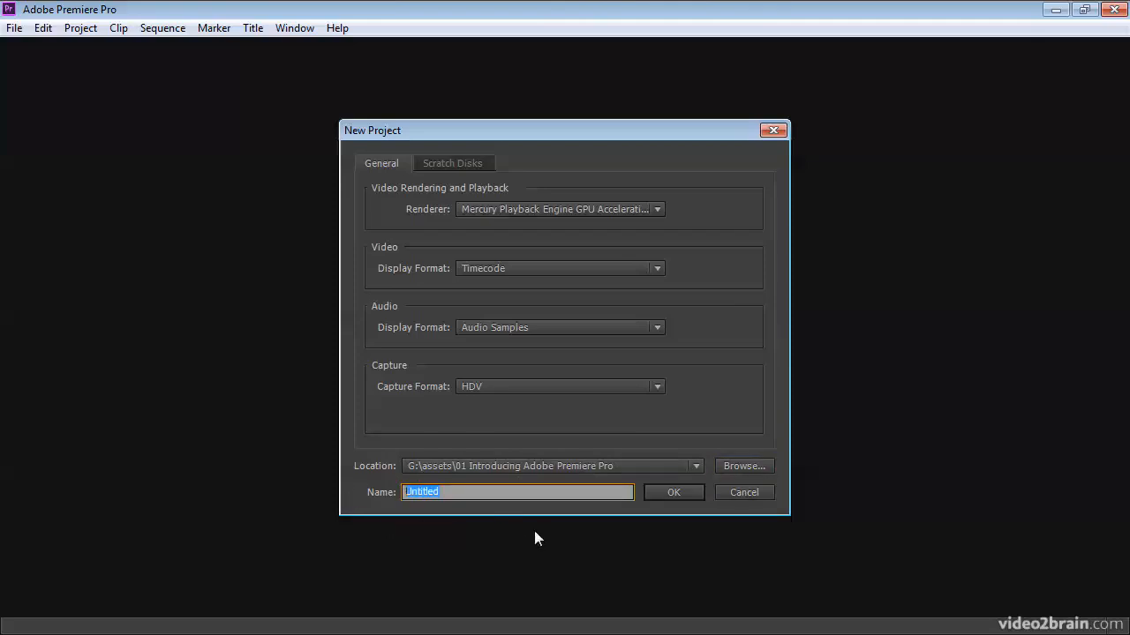
type("An Overview of the interface Begin")
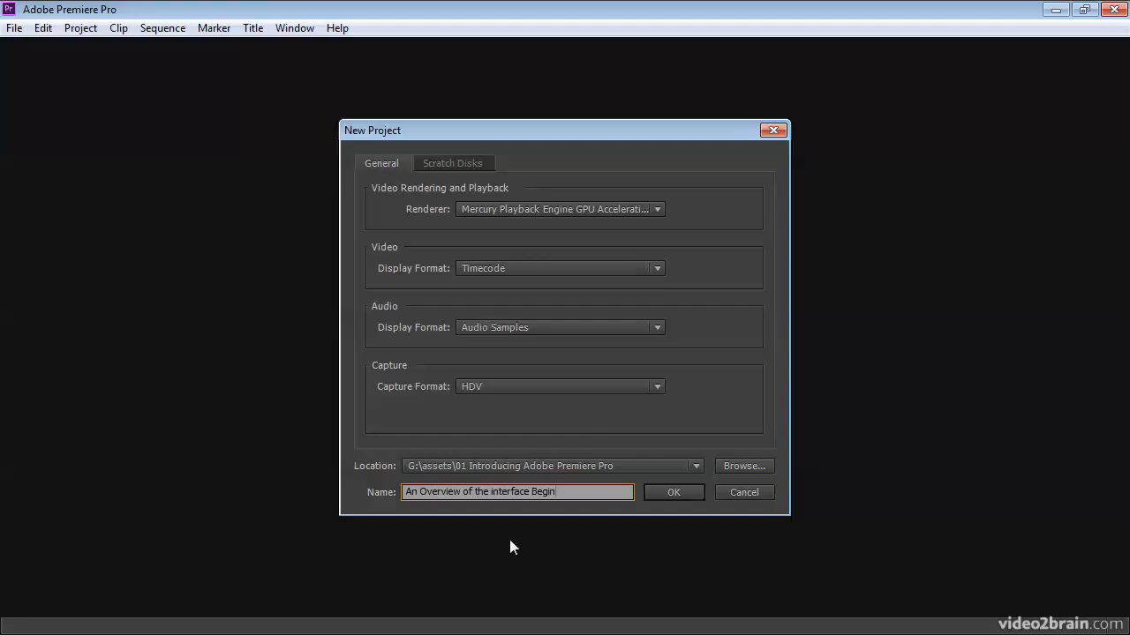
left_click(676, 492)
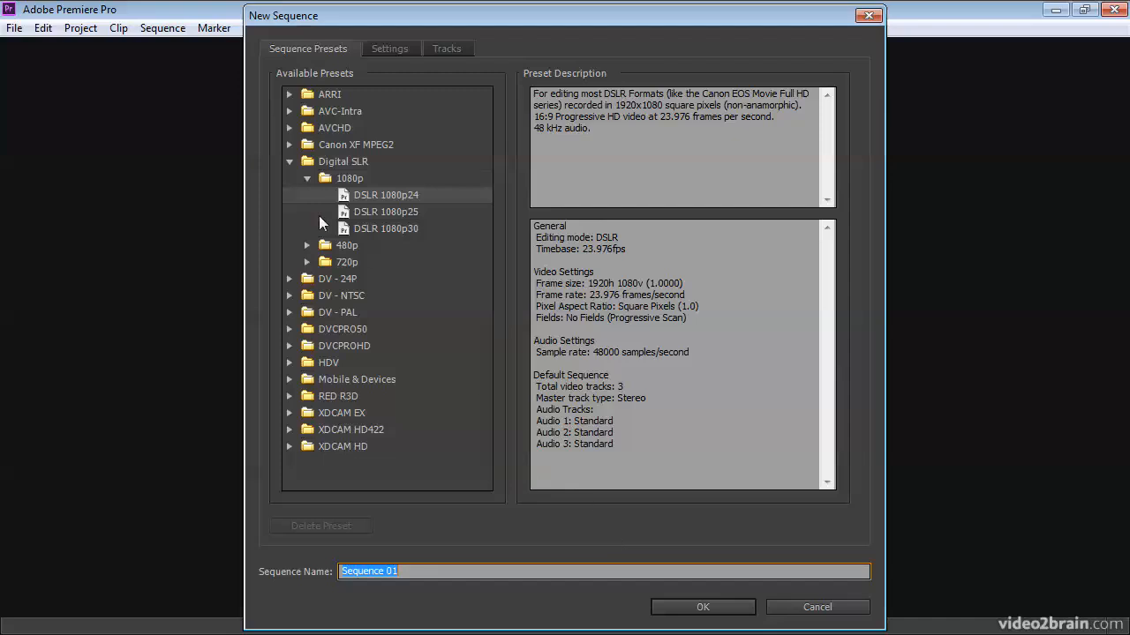
- View the descriptions of the DSLR 1080p25 and DSLR 1080p30 presets, and dismiss the new sequence setup without creating a sequence
left_click(342, 211)
left_click(344, 229)
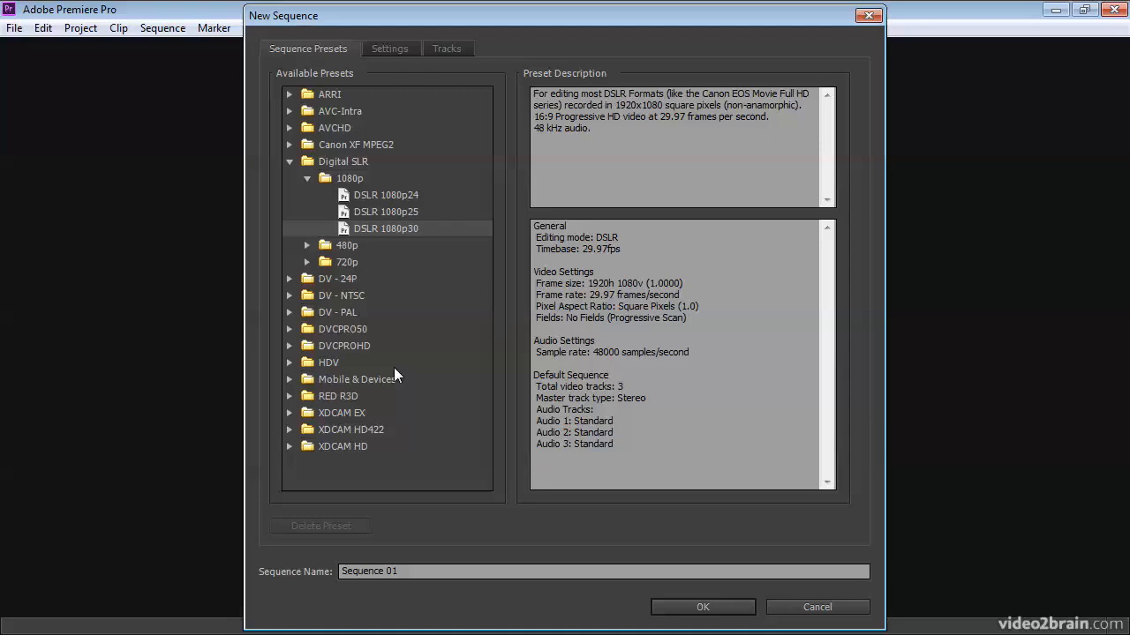
left_click(805, 616)
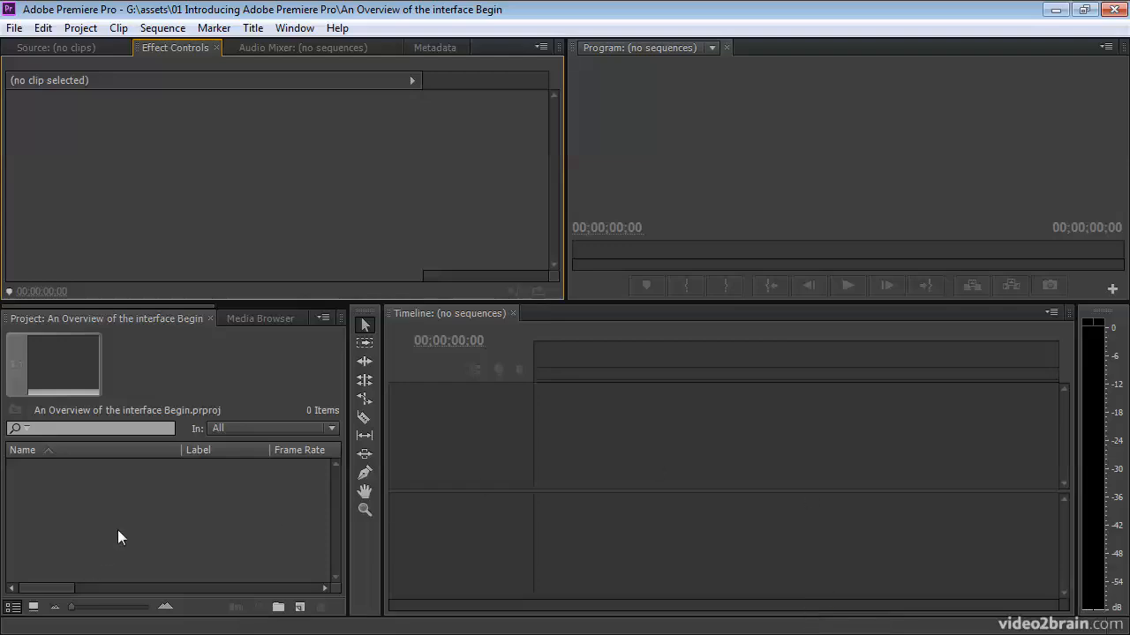
- Import all the video clips from the Double Identity folder into the project
left_click(102, 320)
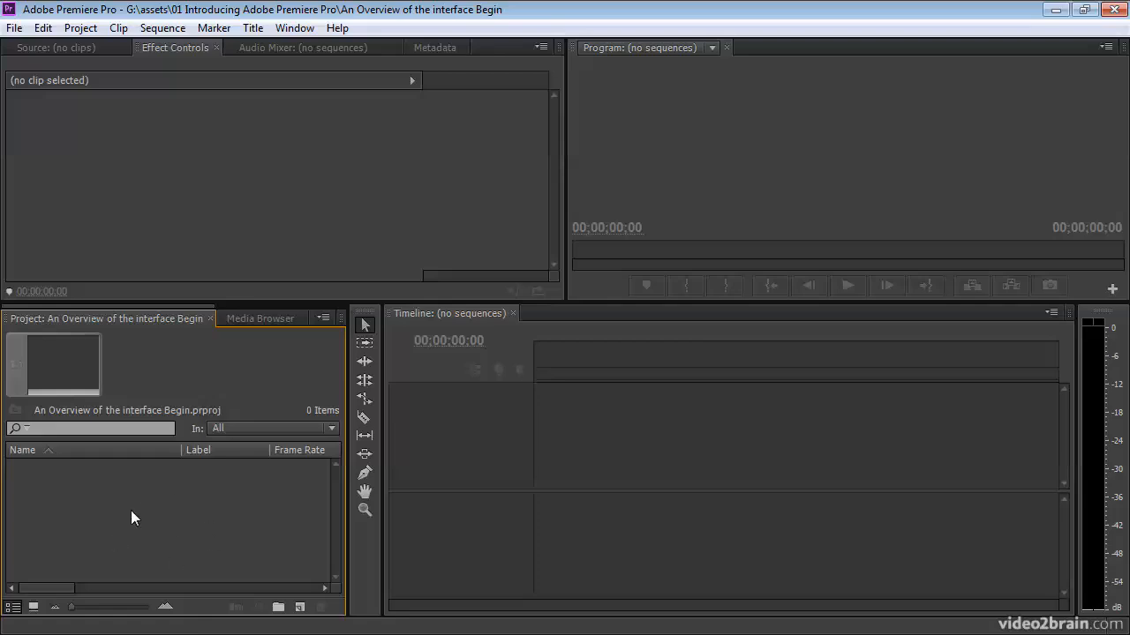
right_click(89, 494)
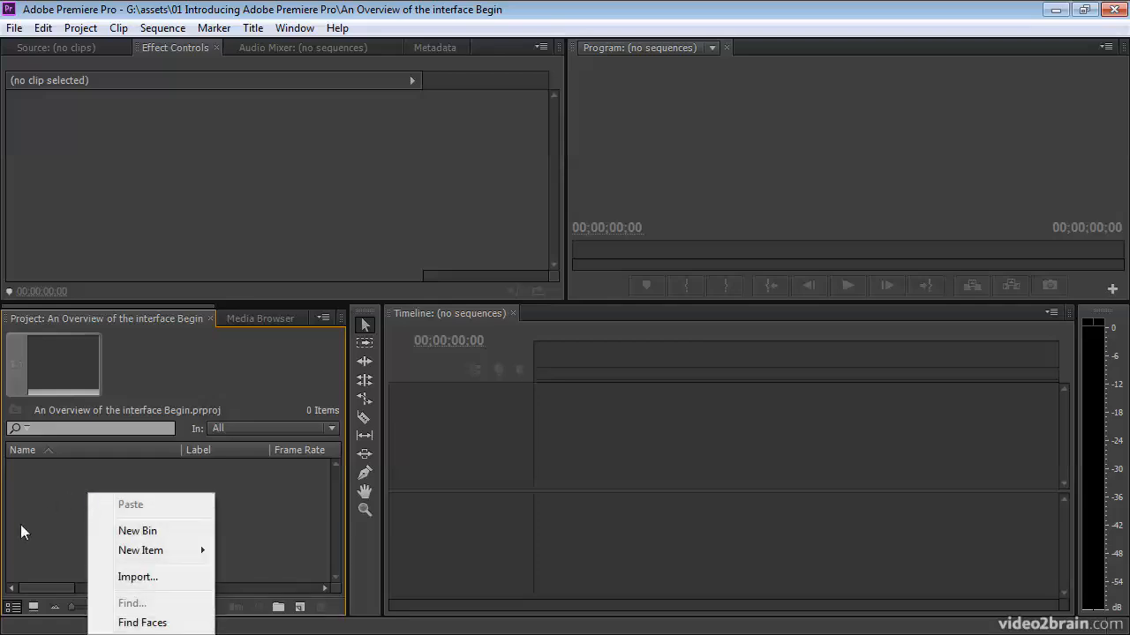
left_click(186, 579)
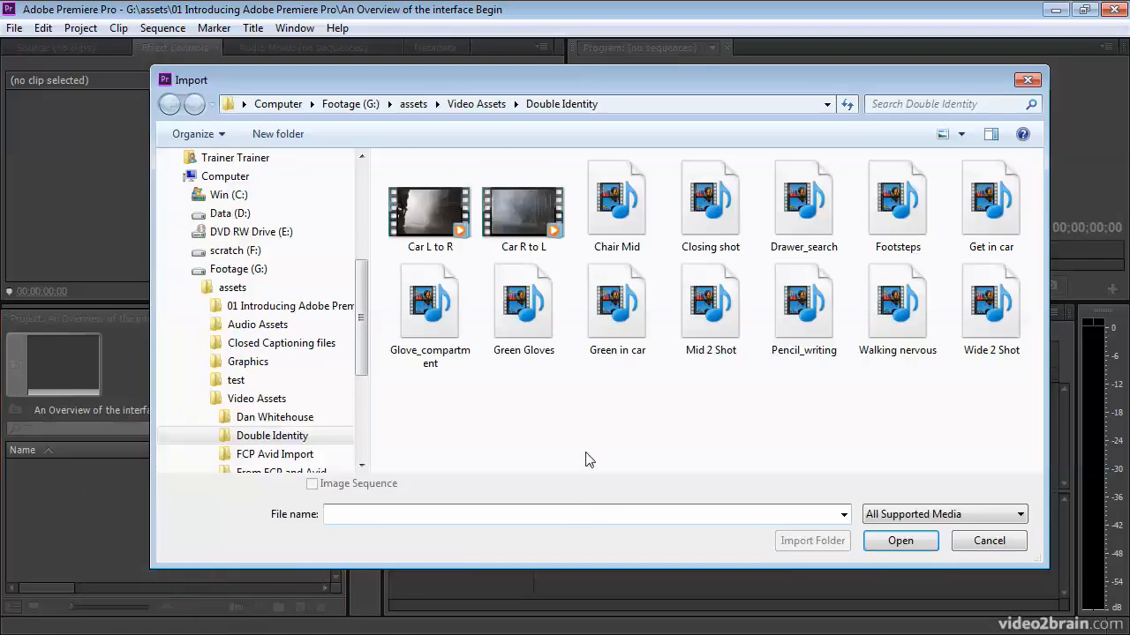
left_click_drag(997, 423, 457, 212)
left_click(900, 540)
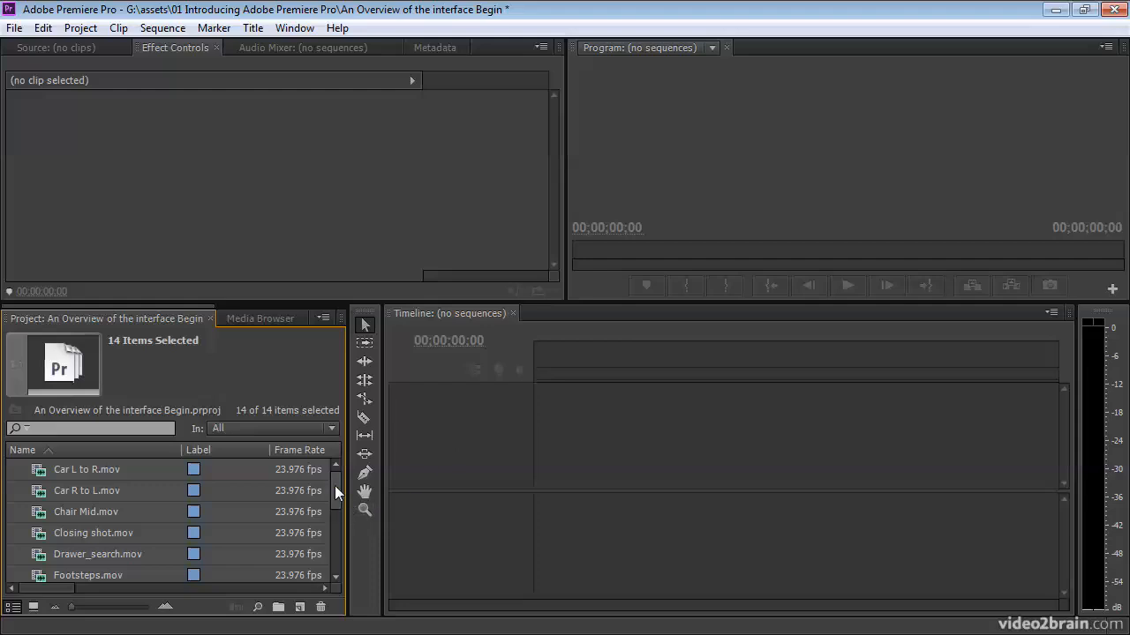
- Look through the imported clips and open Chair Mid.mov in the Source Monitor
mouse_move(335, 486)
left_mouse_down()
mouse_move(335, 552)
mouse_move(339, 479)
left_mouse_up()
left_click_drag(56, 590, 24, 592)
mouse_move(179, 516)
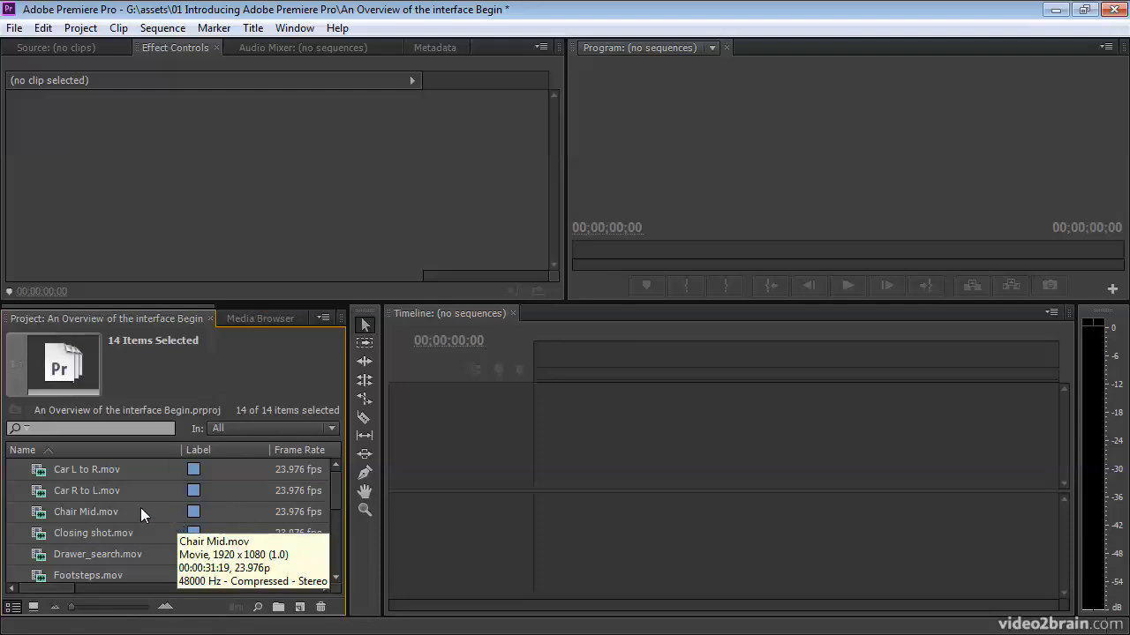
left_click(57, 515)
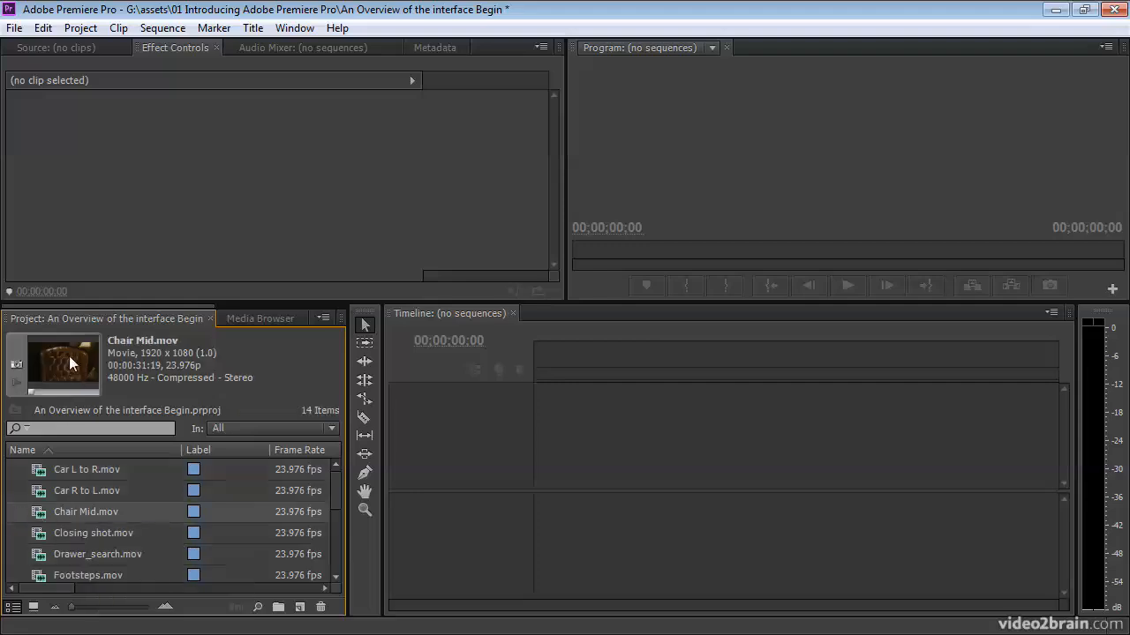
double_click(42, 519)
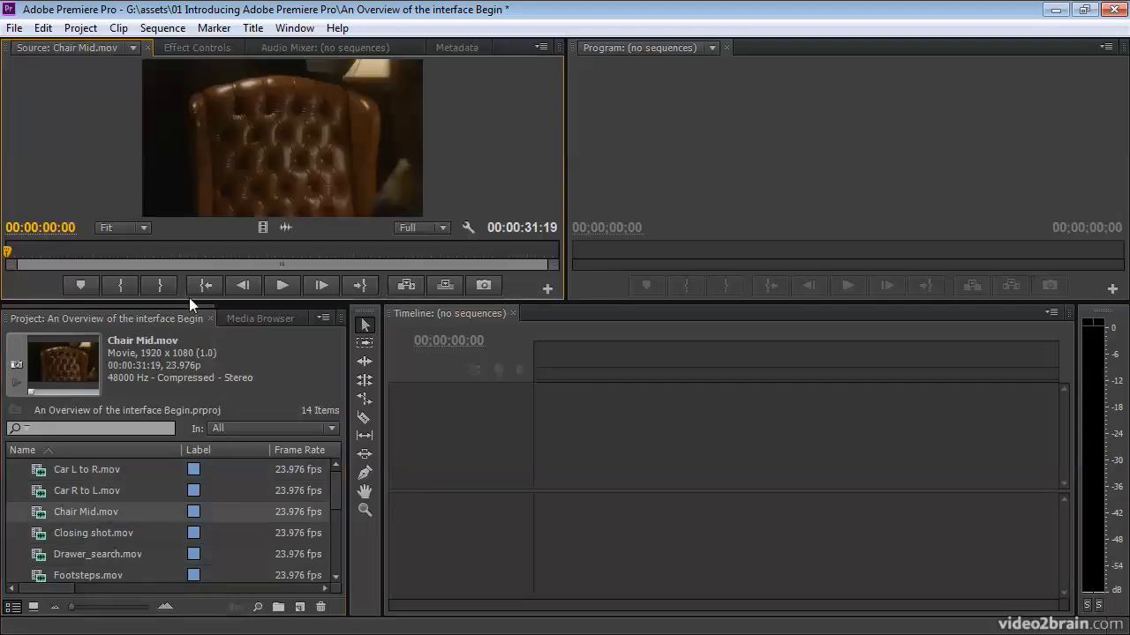
- Scrub through Chair Mid.mov in the Source Monitor, stopping at 00:00:18:14
left_click(195, 250)
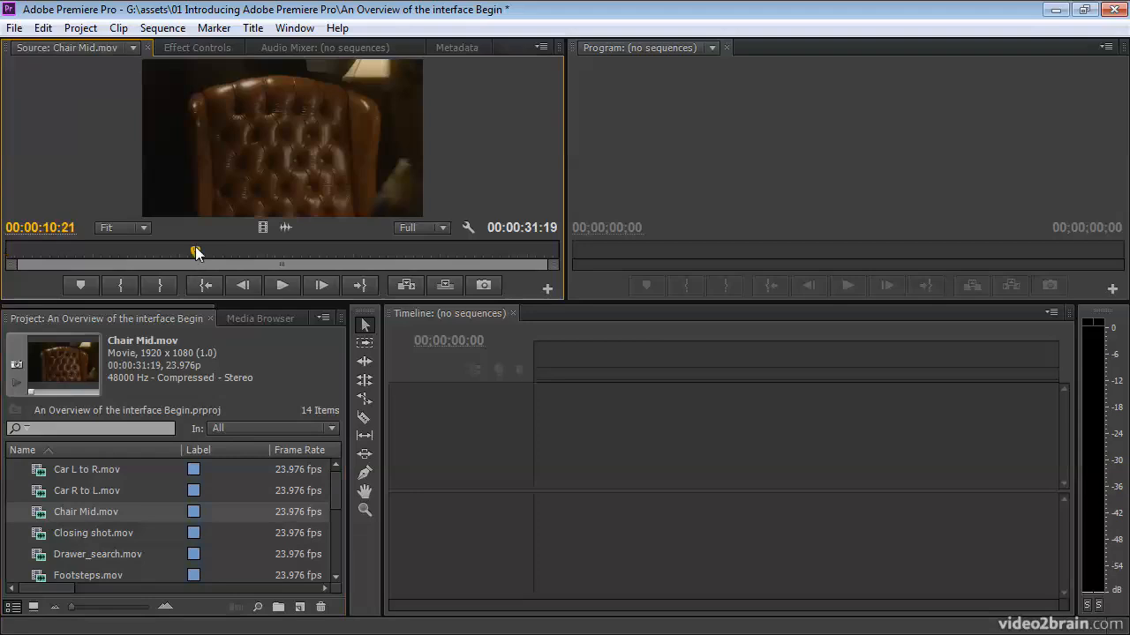
left_click(345, 251)
left_click_drag(345, 251, 330, 251)
key("Left")
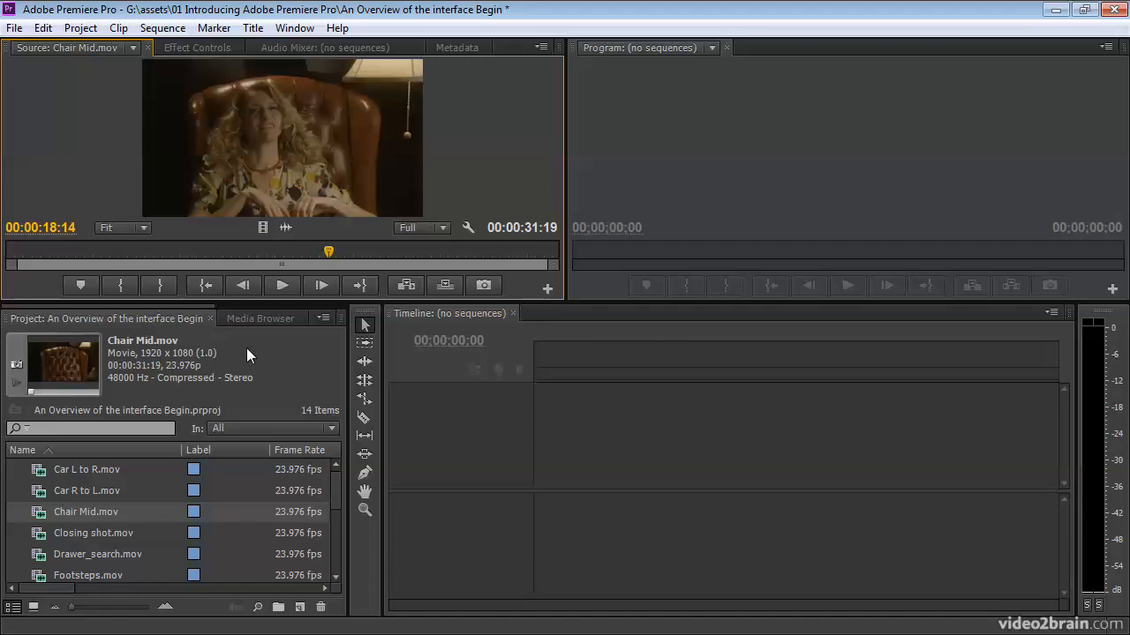
- Browse the Footage drive in the Media Browser, expanding the assets folder and its Video Assets subfolder
left_click(251, 319)
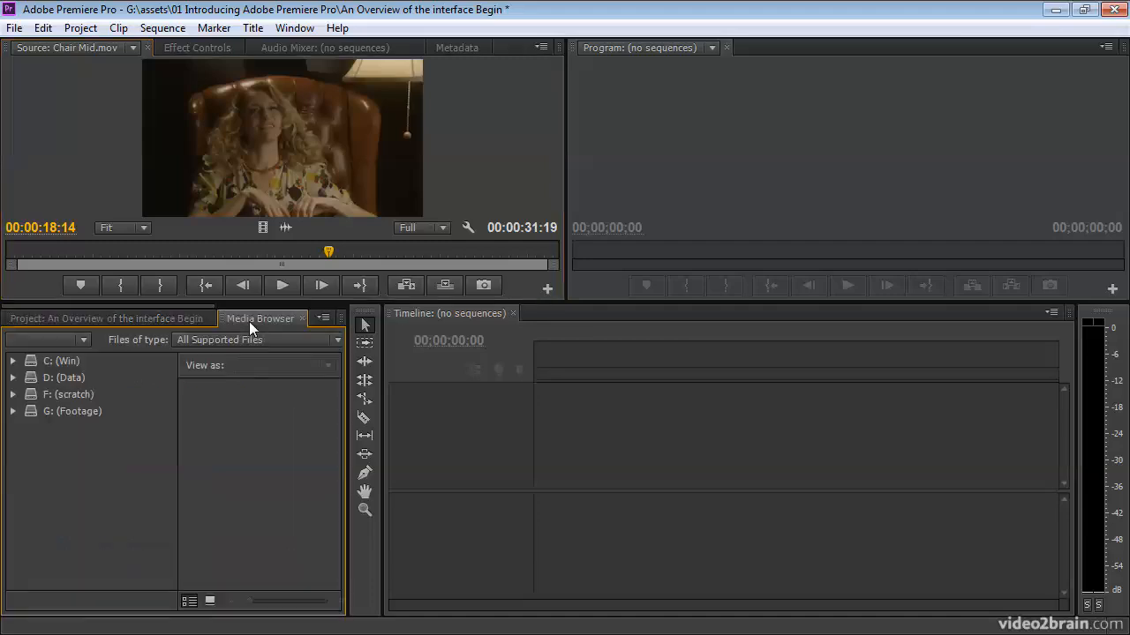
left_click(14, 412)
left_click(31, 428)
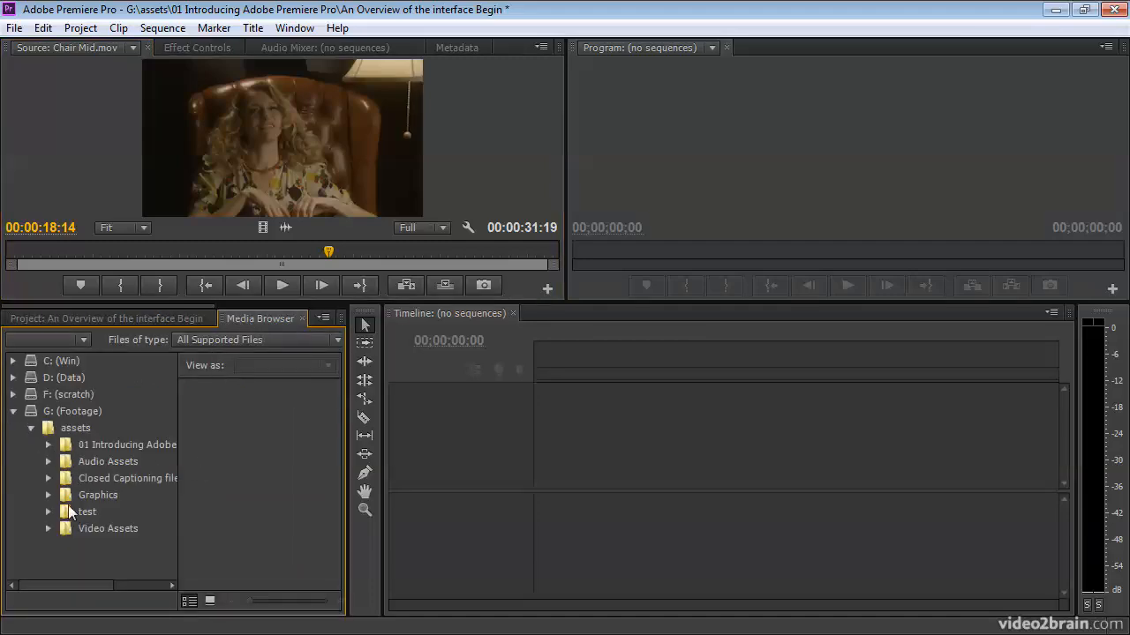
left_click(47, 528)
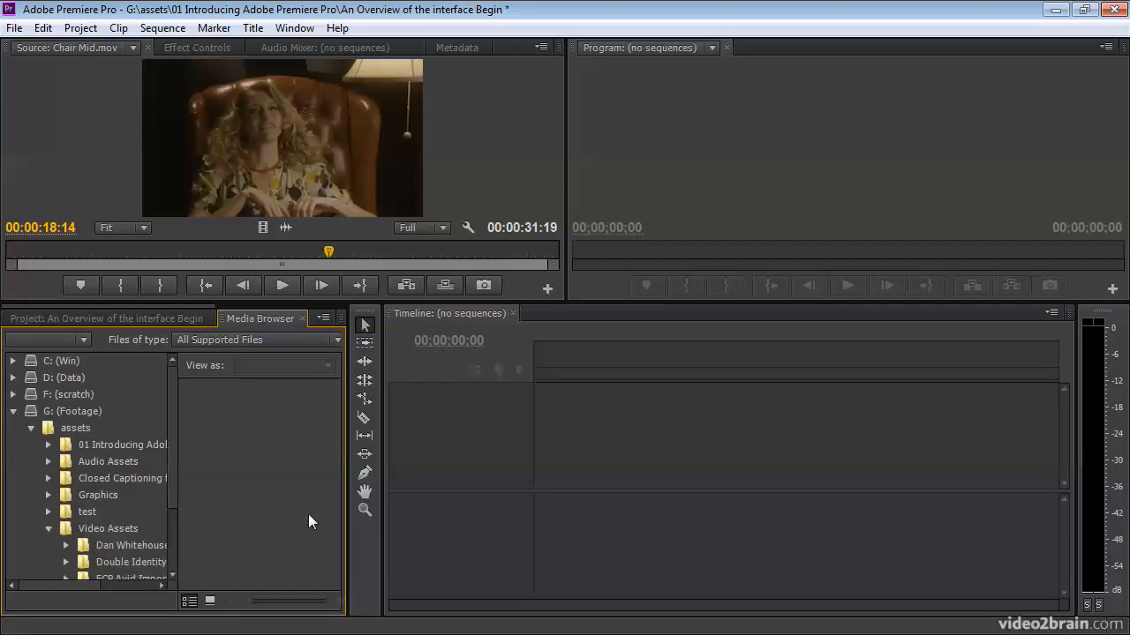
- Widen the Media Browser and its folder list, and show the contents of the P2 Card folder
left_click_drag(353, 508, 474, 508)
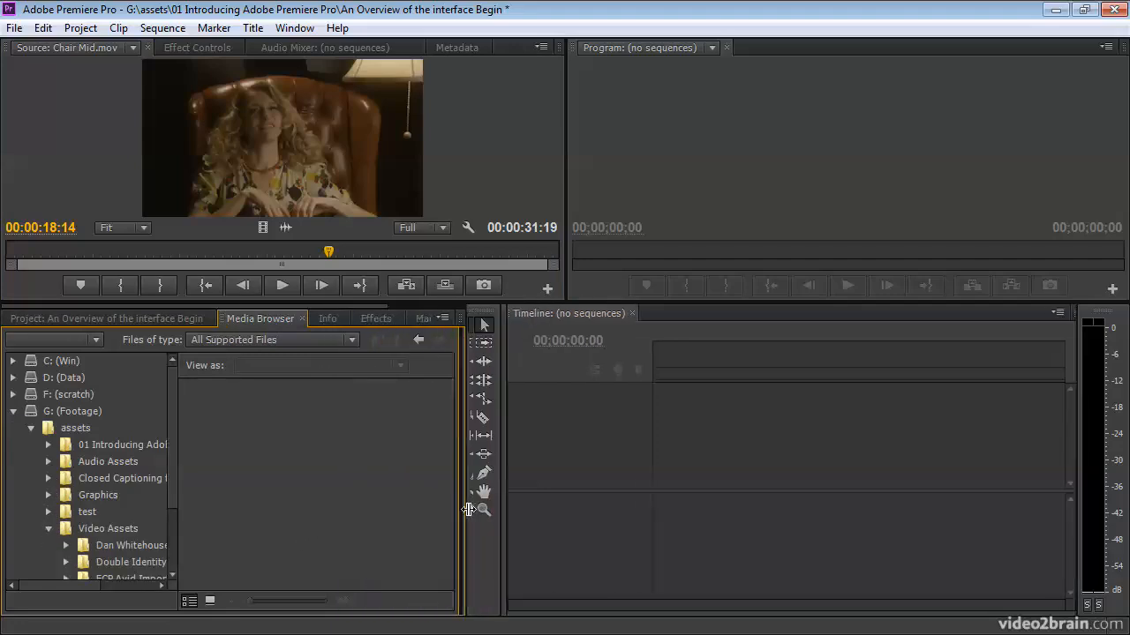
left_click_drag(178, 502, 241, 507)
scroll(241, 513, "down", 3)
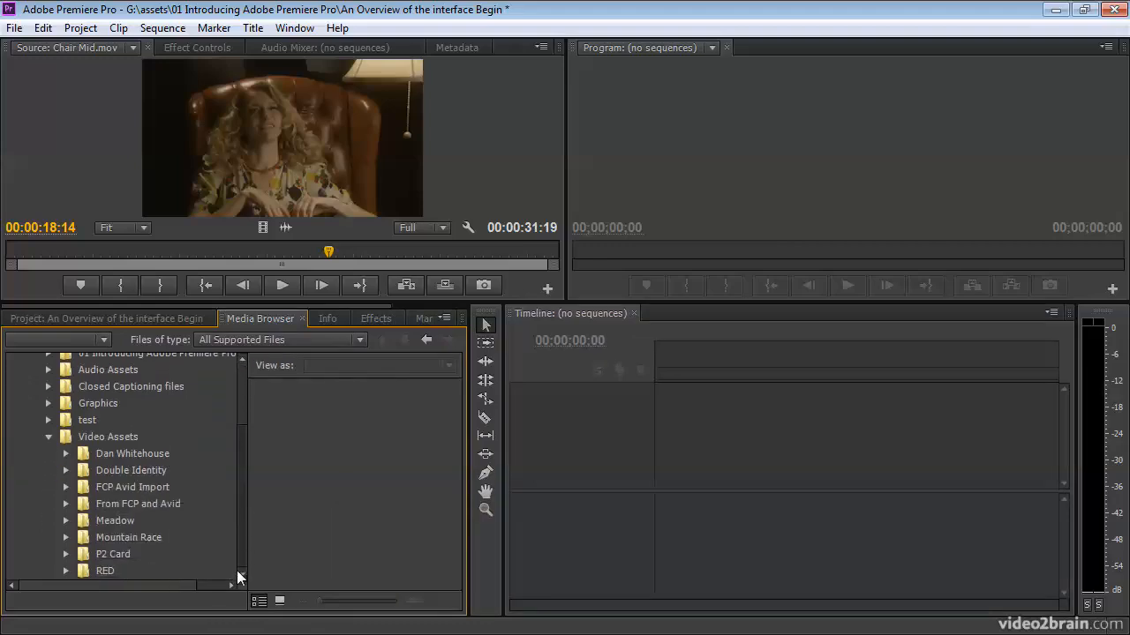
left_click(91, 554)
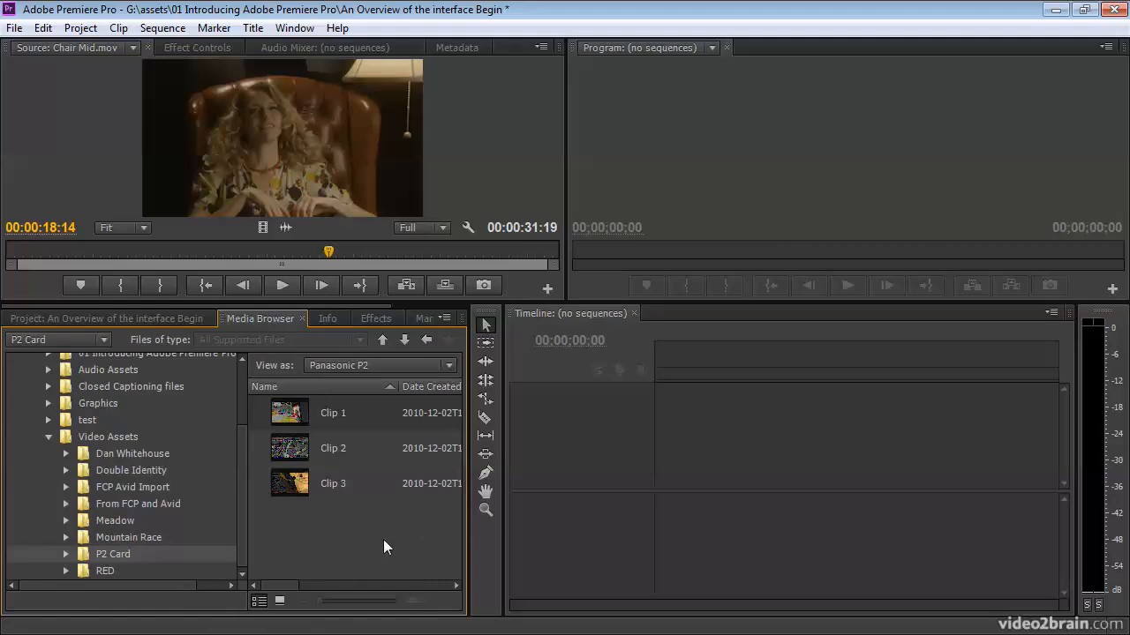
- Open Clip 1 from the P2 Card folder in the Source Monitor and scrub to 00:00:03:03
double_click(283, 416)
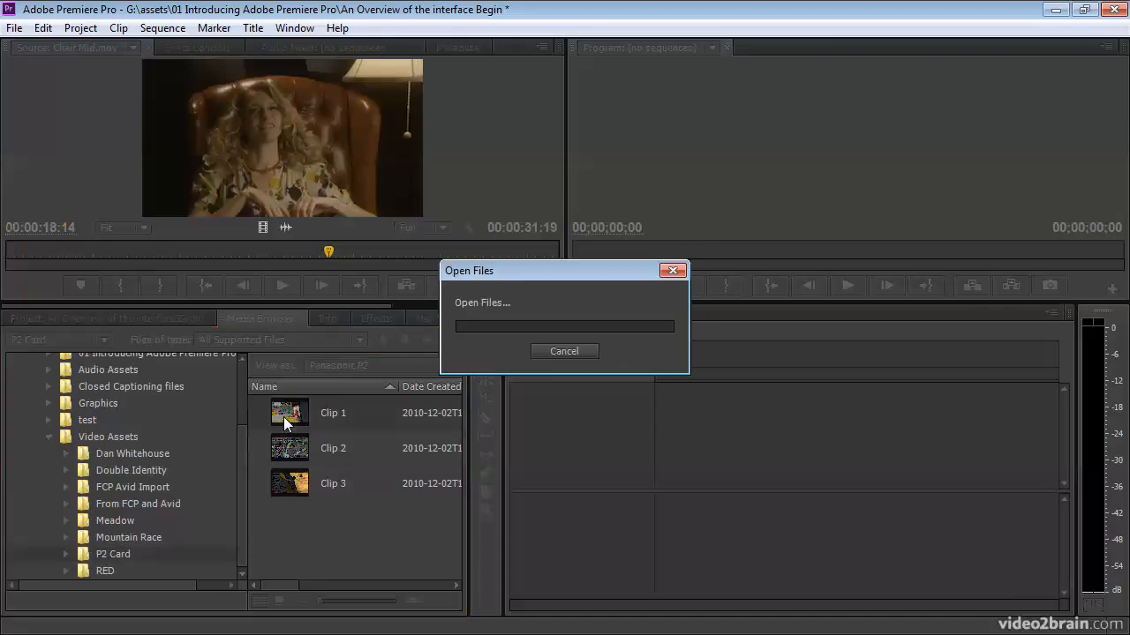
left_click(251, 251)
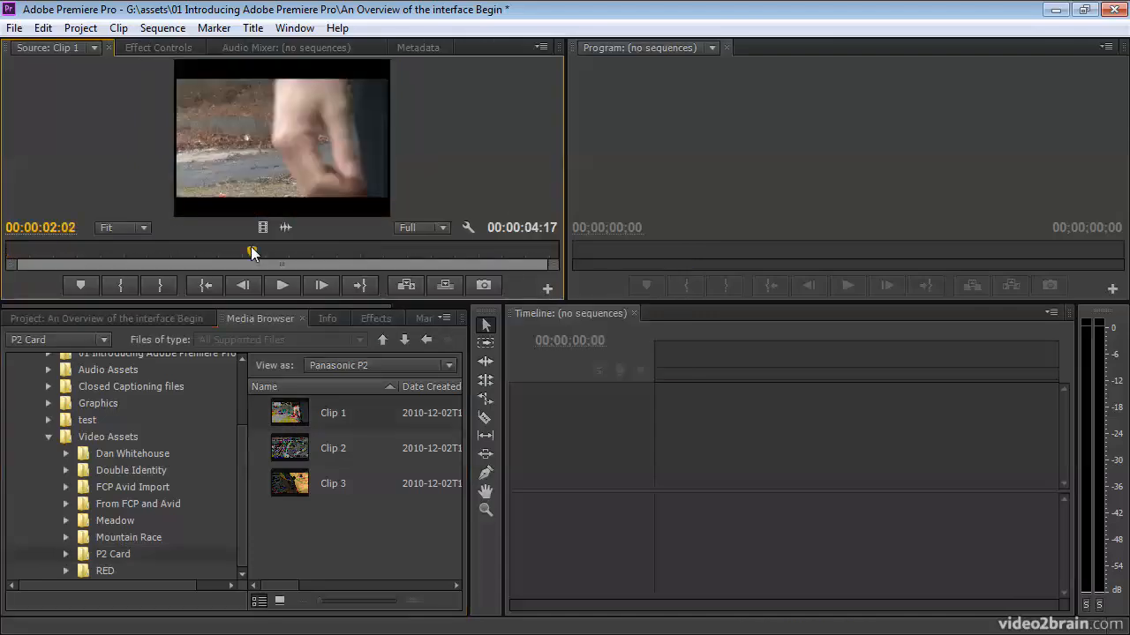
left_click(322, 253)
left_click(364, 252)
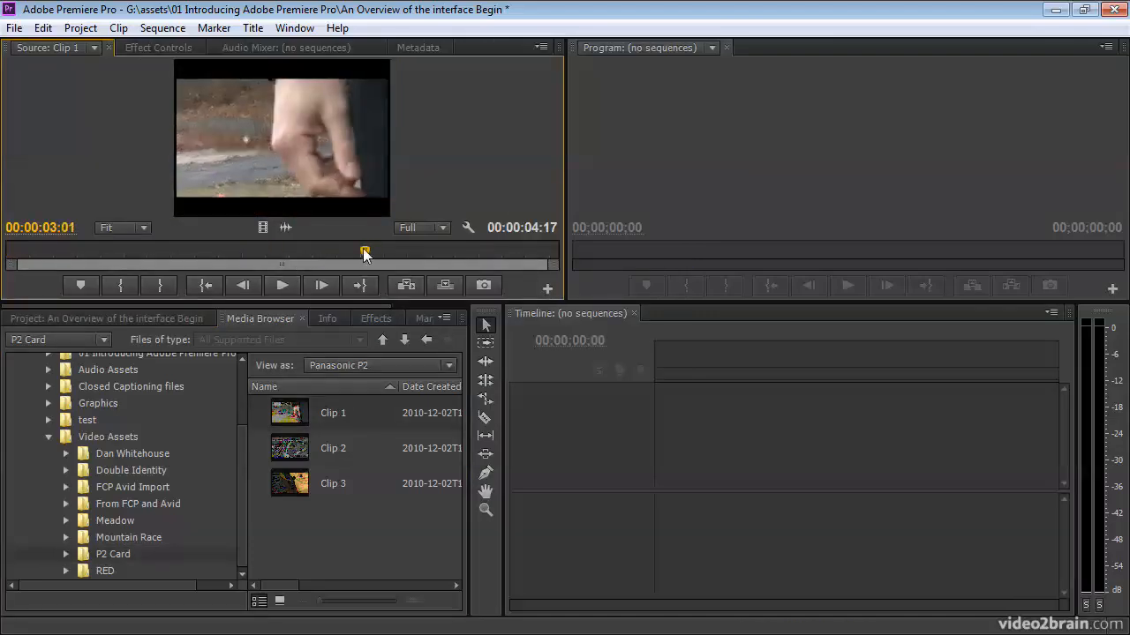
left_click(374, 253)
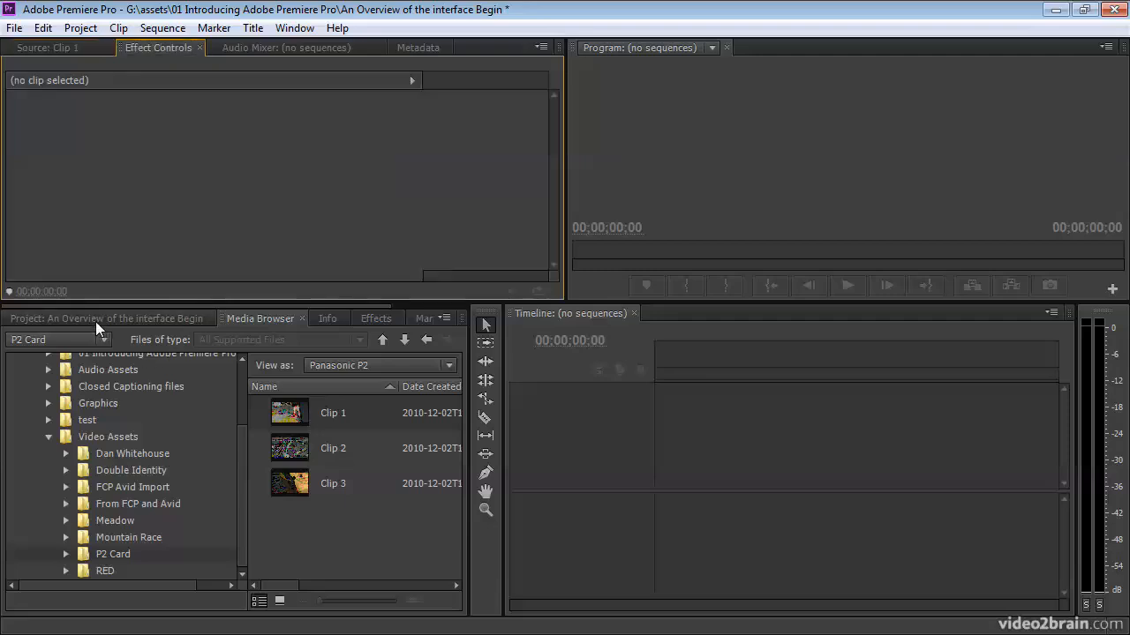
- Return to the project's clip list and view the types of new items that can be created, without choosing one
left_click(95, 320)
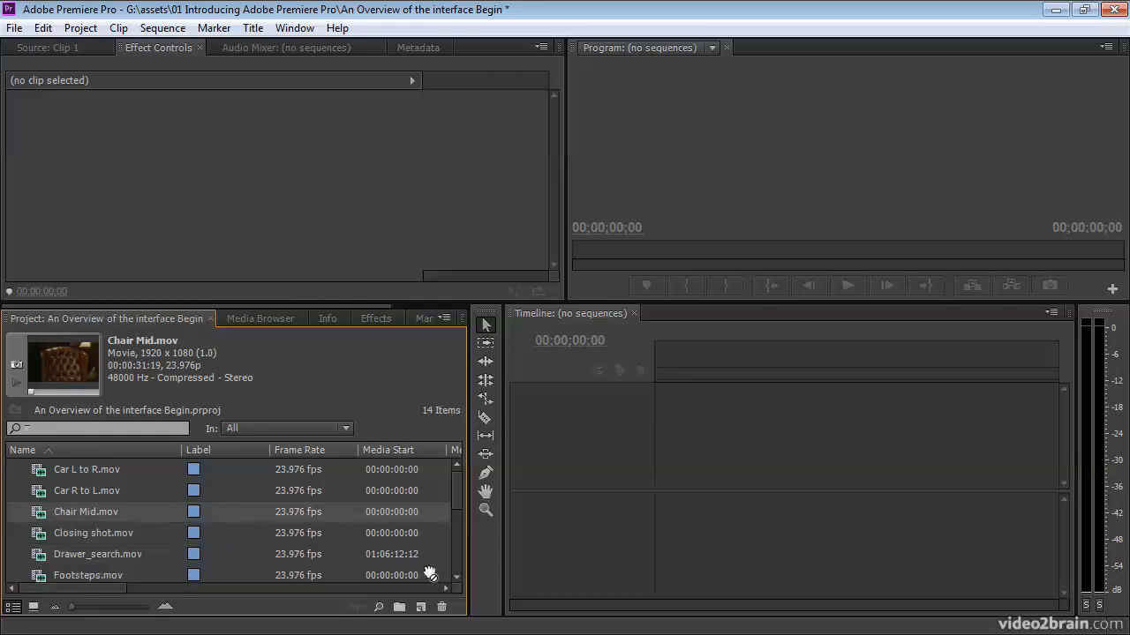
scroll(430, 574, "down", 3)
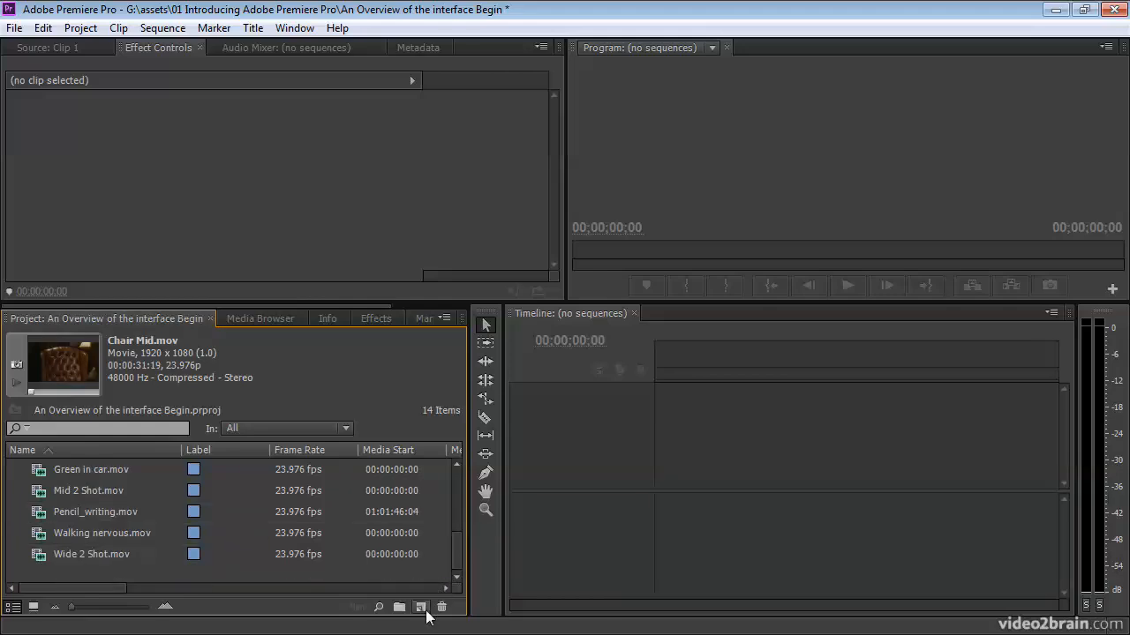
left_click(423, 608)
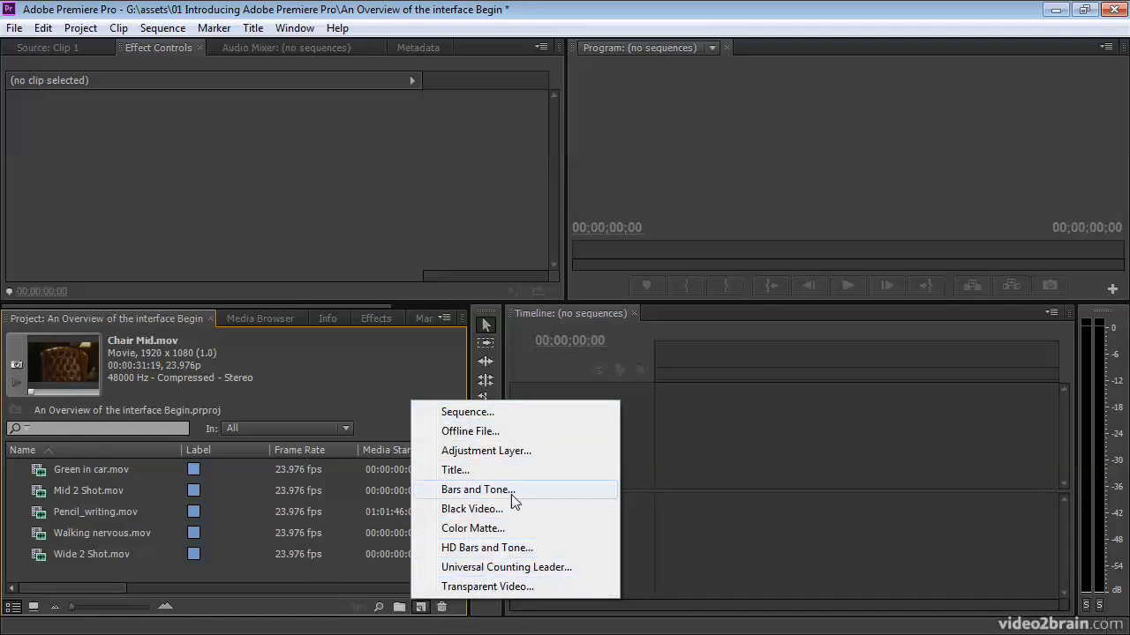
left_click(47, 574)
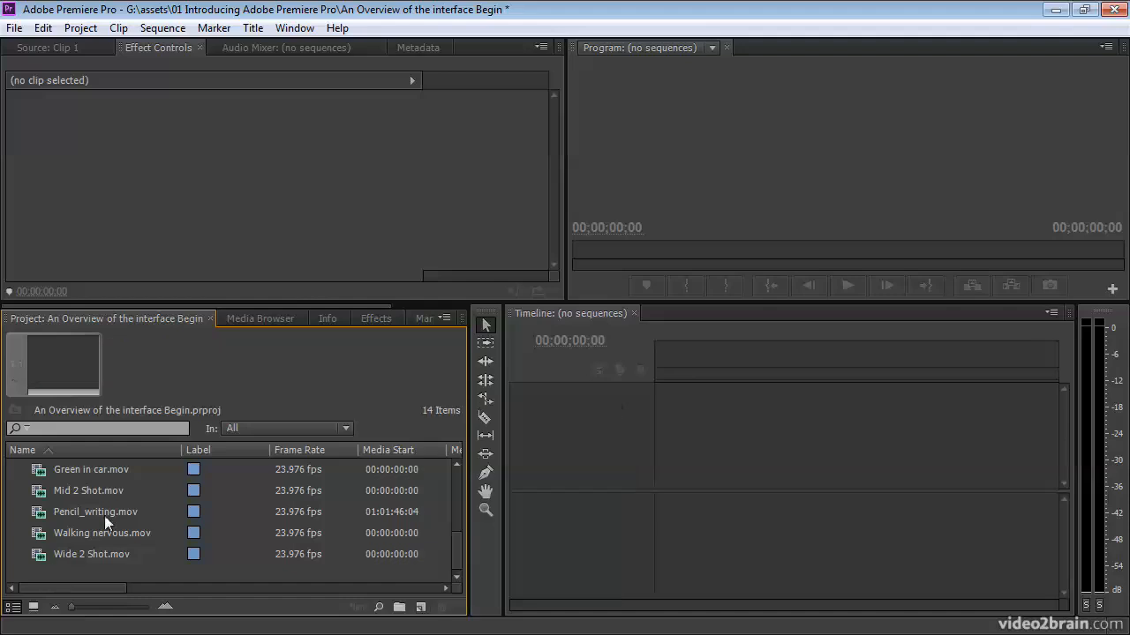
- Create a new sequence from Chair Mid.mov that matches the clip's settings
left_click_drag(462, 551, 460, 478)
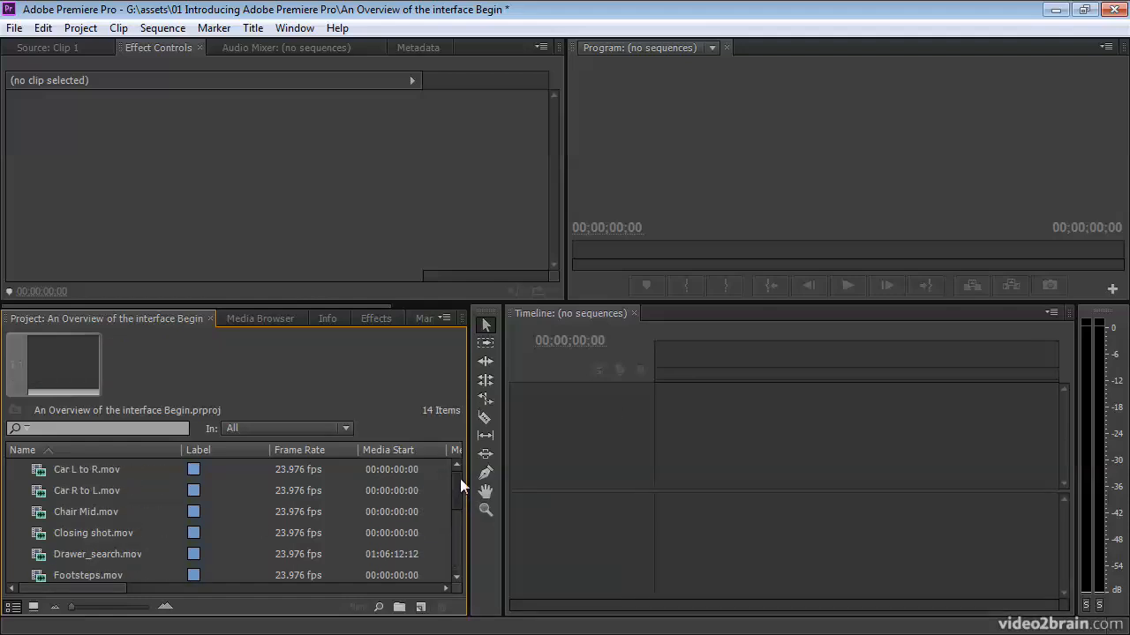
left_click(53, 513)
scroll(53, 514, "down", 2)
left_click_drag(420, 606, 421, 606)
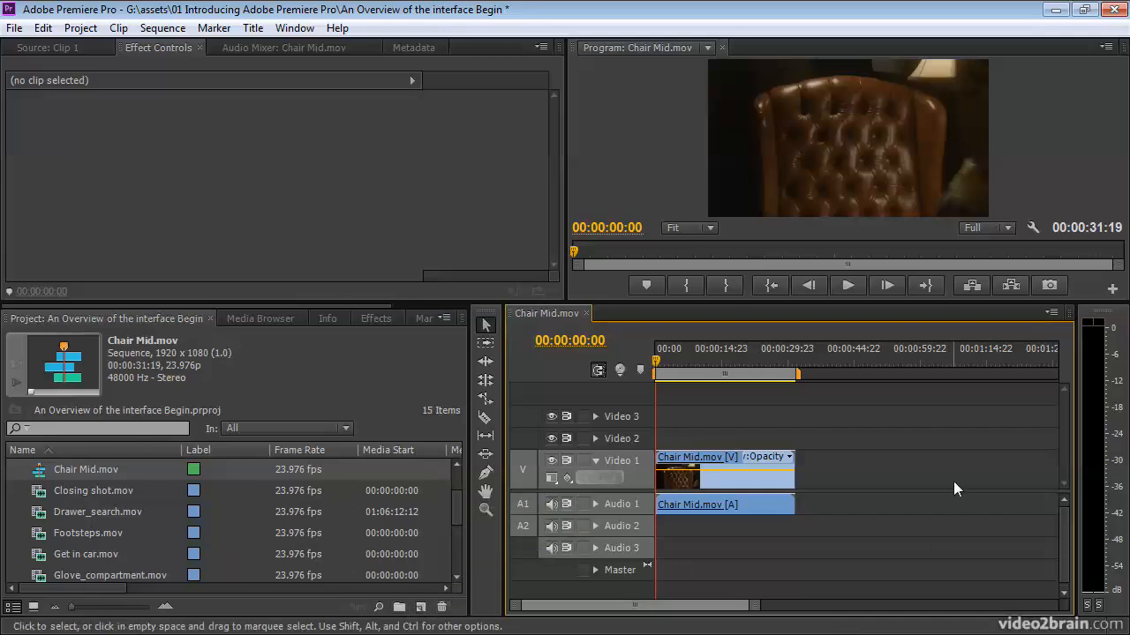
- Move the sequence playhead to 00:00:09:00 and select the Chair Mid.mov clip on Video 1 to view its effect controls
left_click(694, 351)
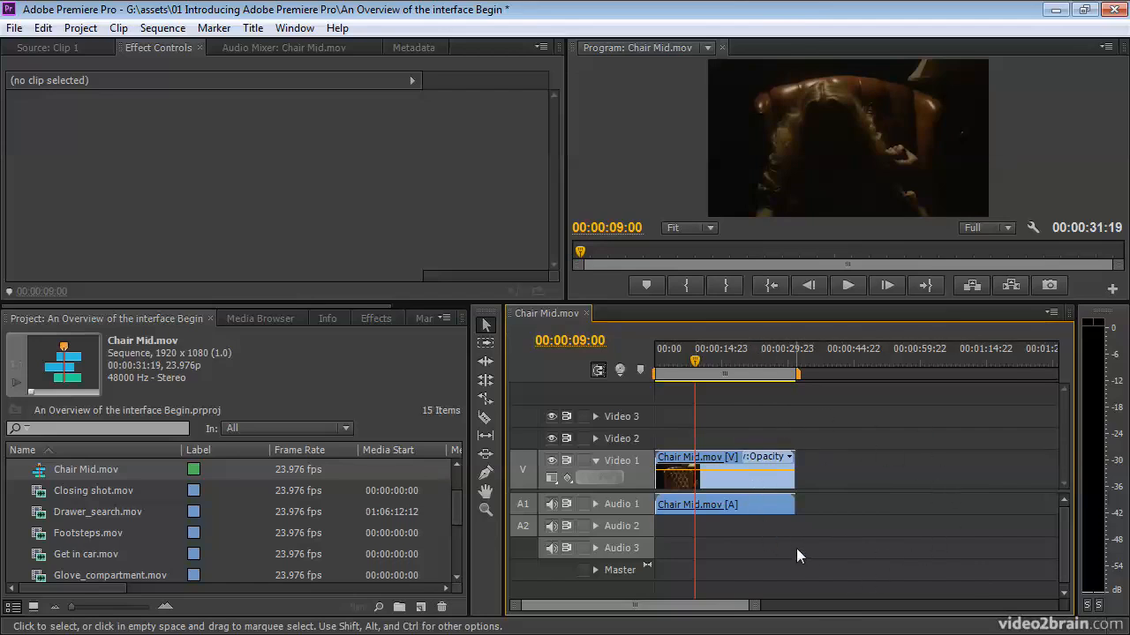
left_click(673, 477)
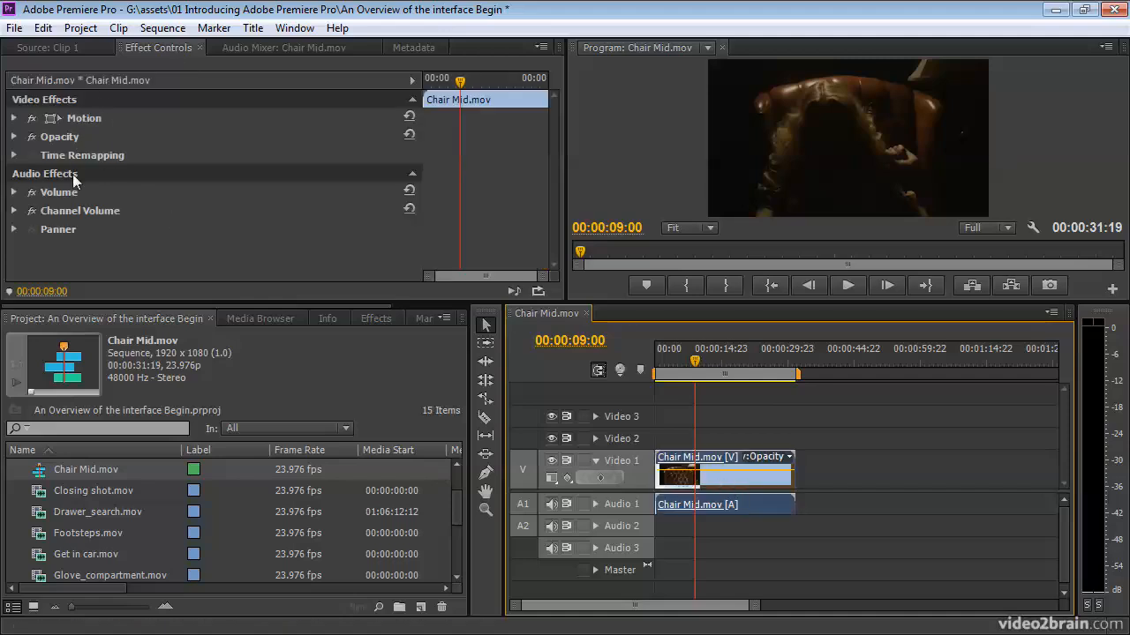
left_click(180, 256)
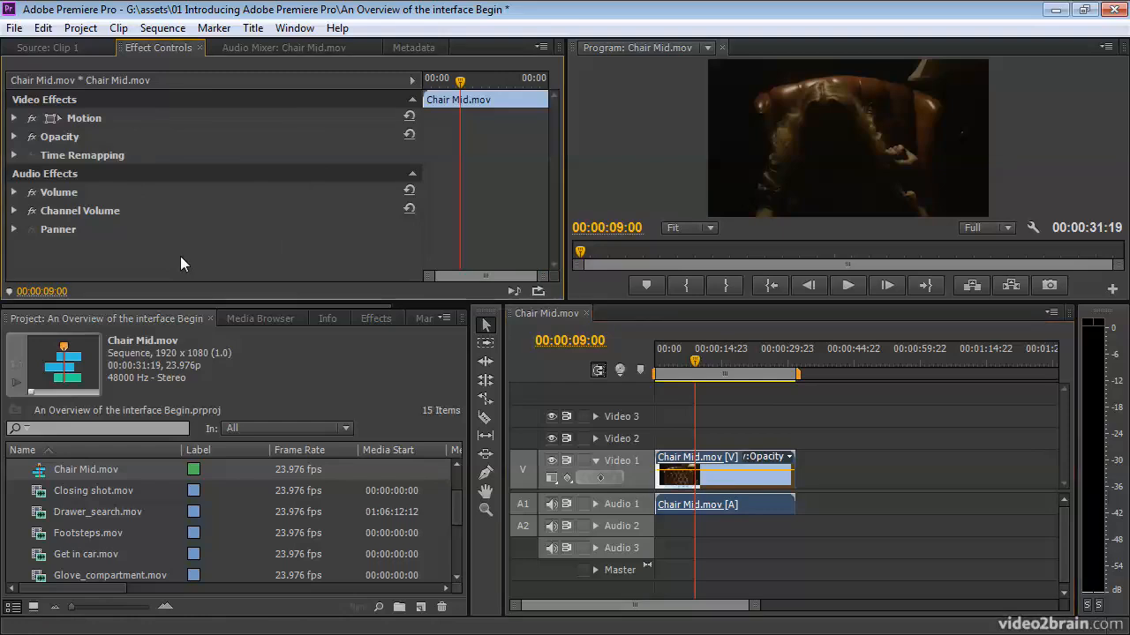
- Show the Audio Mixer at a greater height and view the automation modes for Audio 1 without choosing one
left_click(258, 48)
left_click_drag(533, 300, 533, 435)
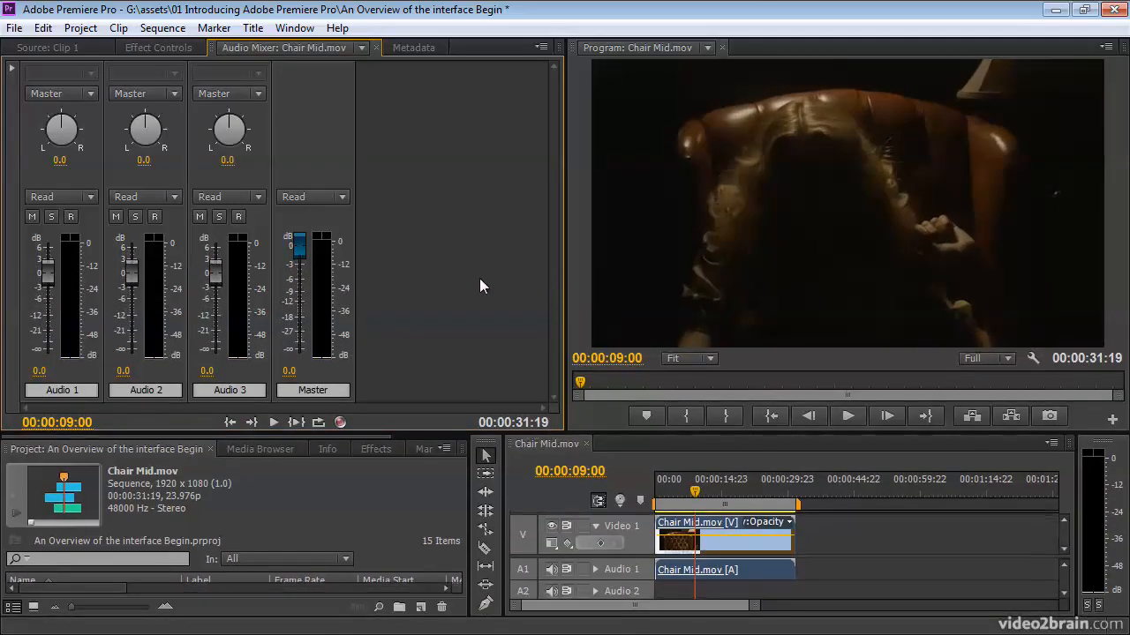
left_click(88, 197)
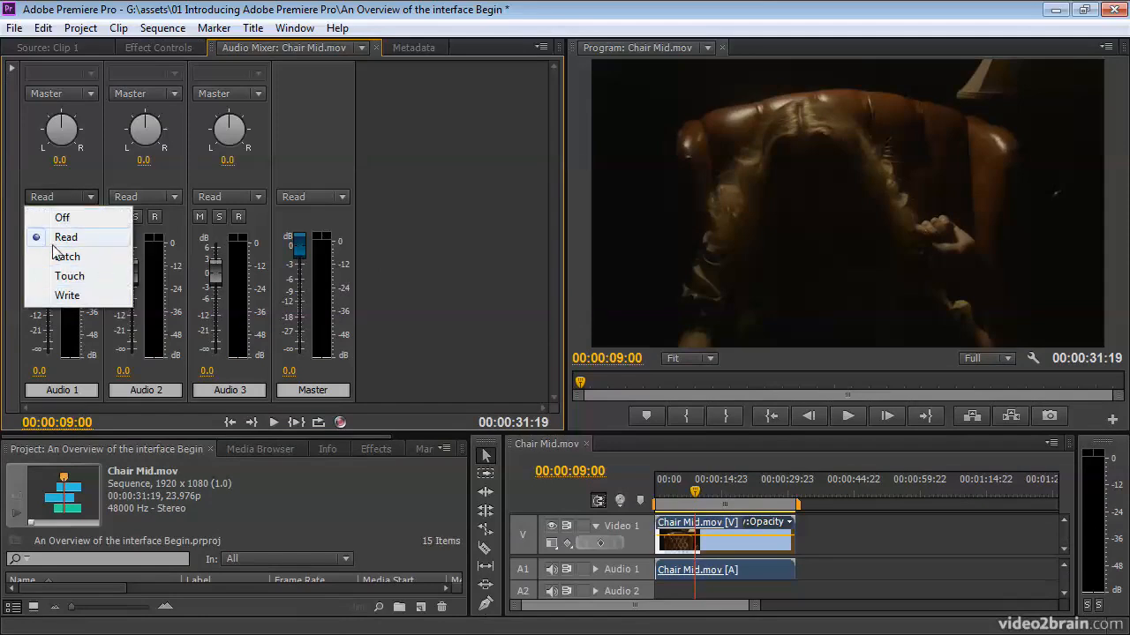
left_click(432, 271)
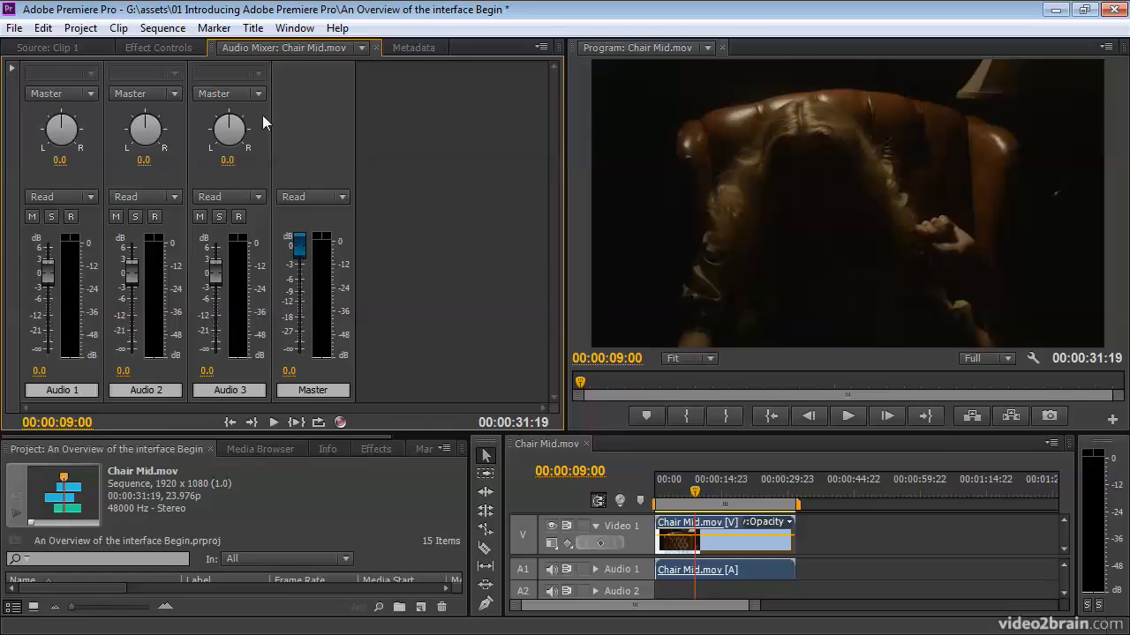
- View the effect controls of the Chair Mid.mov clip in the sequence, followed by its metadata
left_click(155, 49)
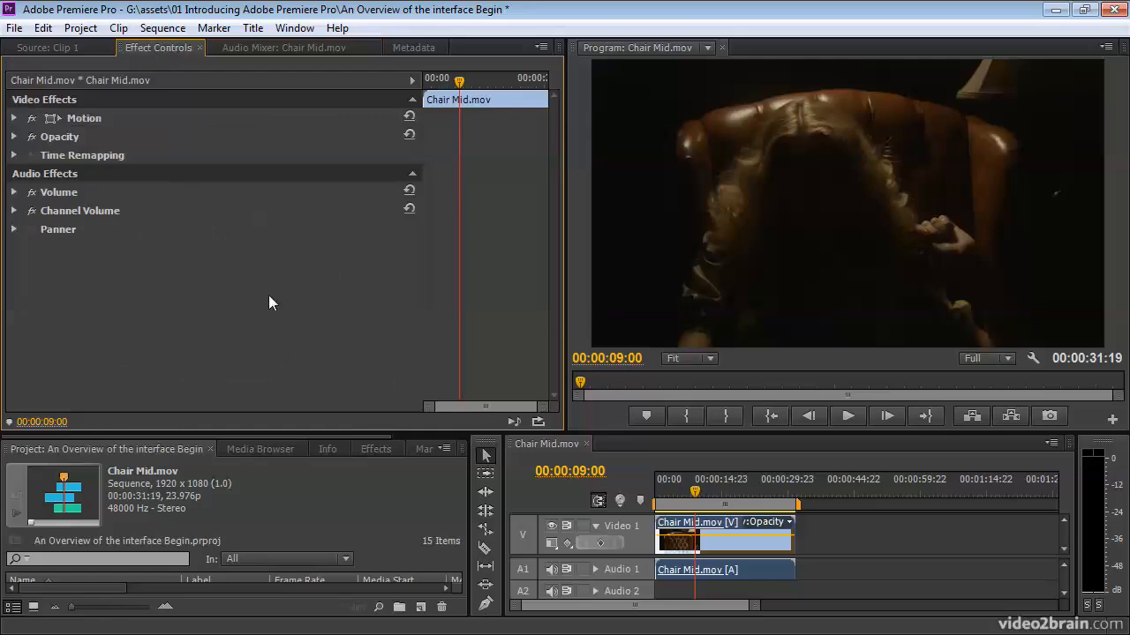
left_click(692, 545)
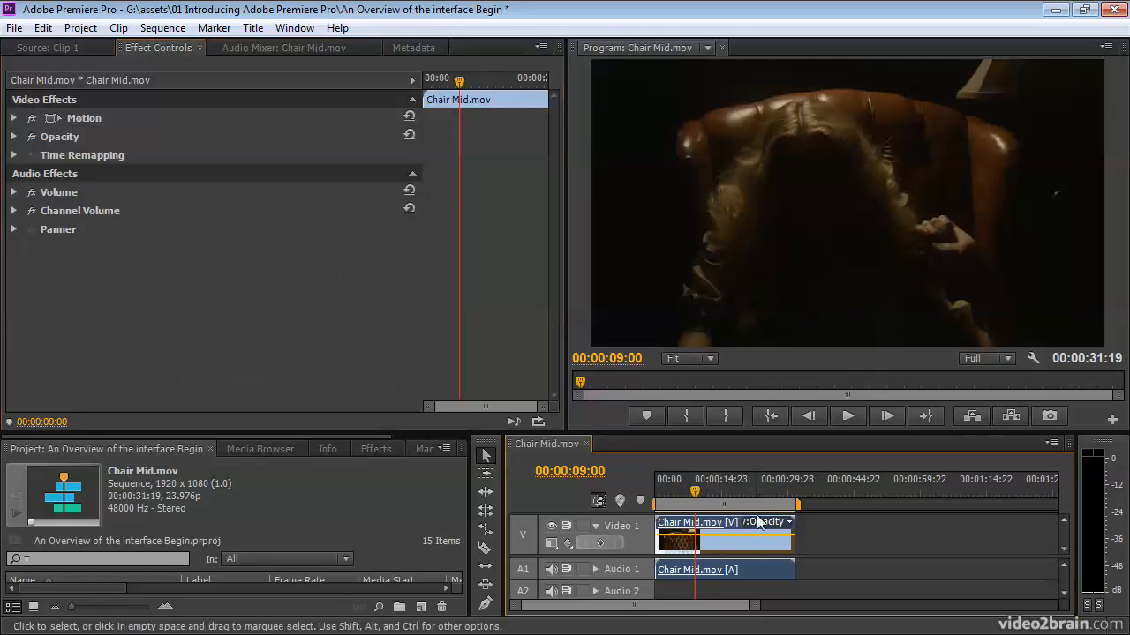
left_click(415, 48)
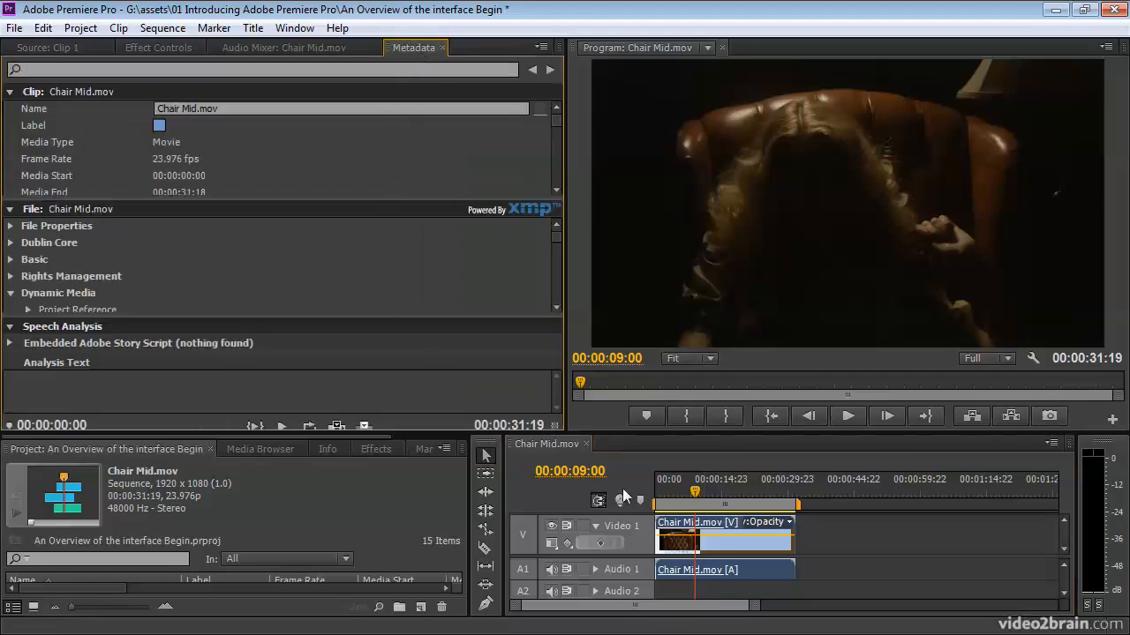
left_click(731, 554)
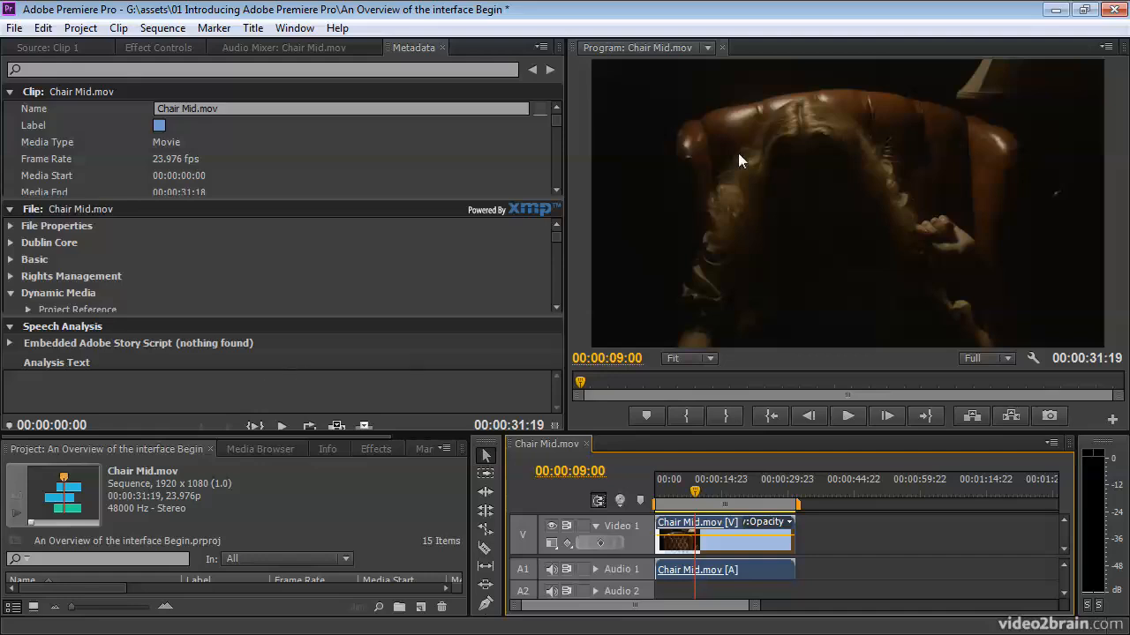
- Show Clip 1 in the Source Monitor, moving the sequence playhead to 00:00:19:00 and the source playhead to 00:00:02:11
left_click(51, 47)
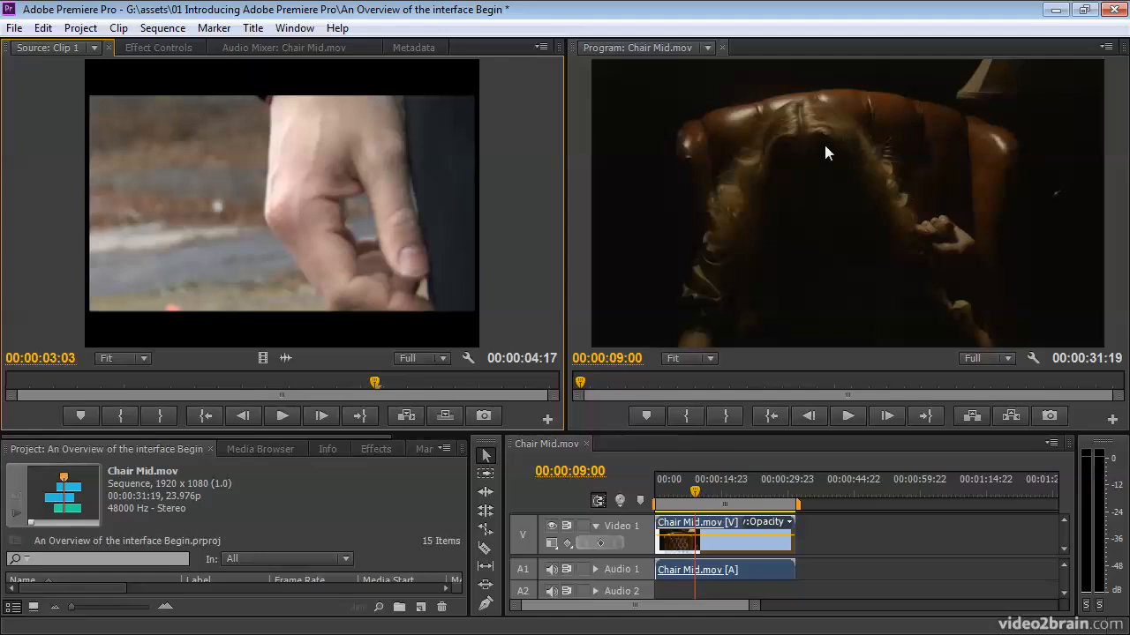
left_click(843, 263)
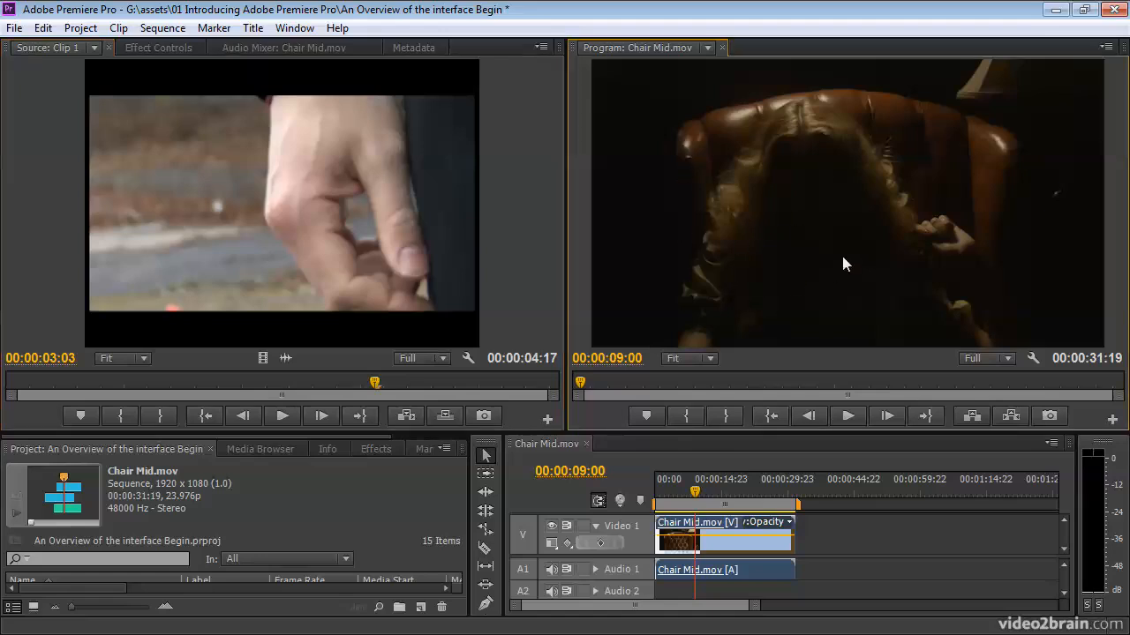
left_click(739, 482)
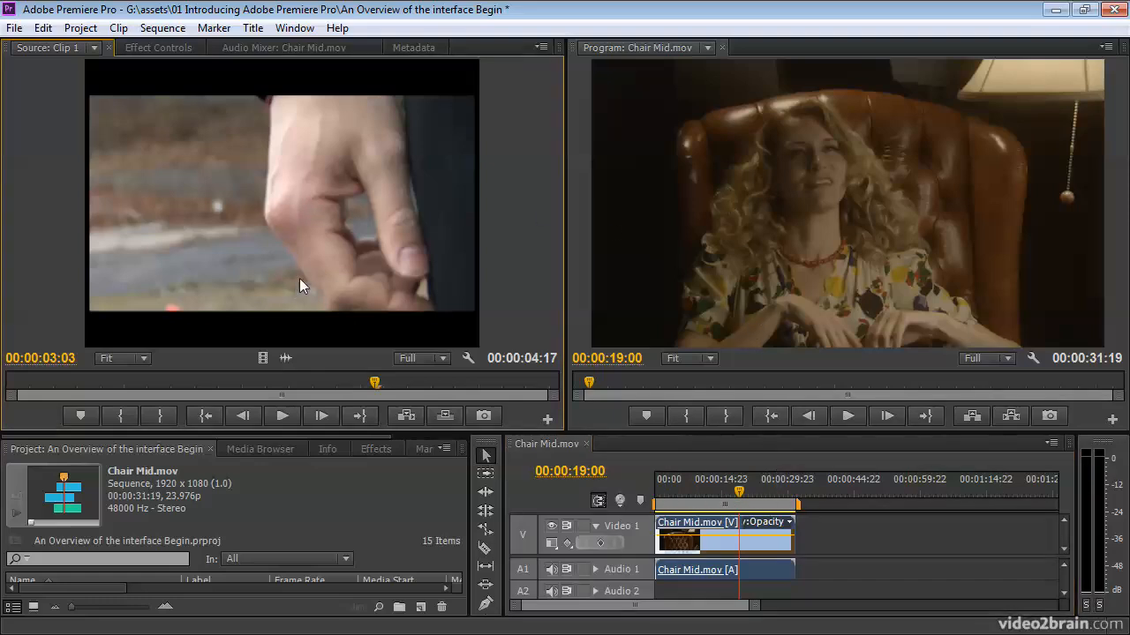
left_click(295, 382)
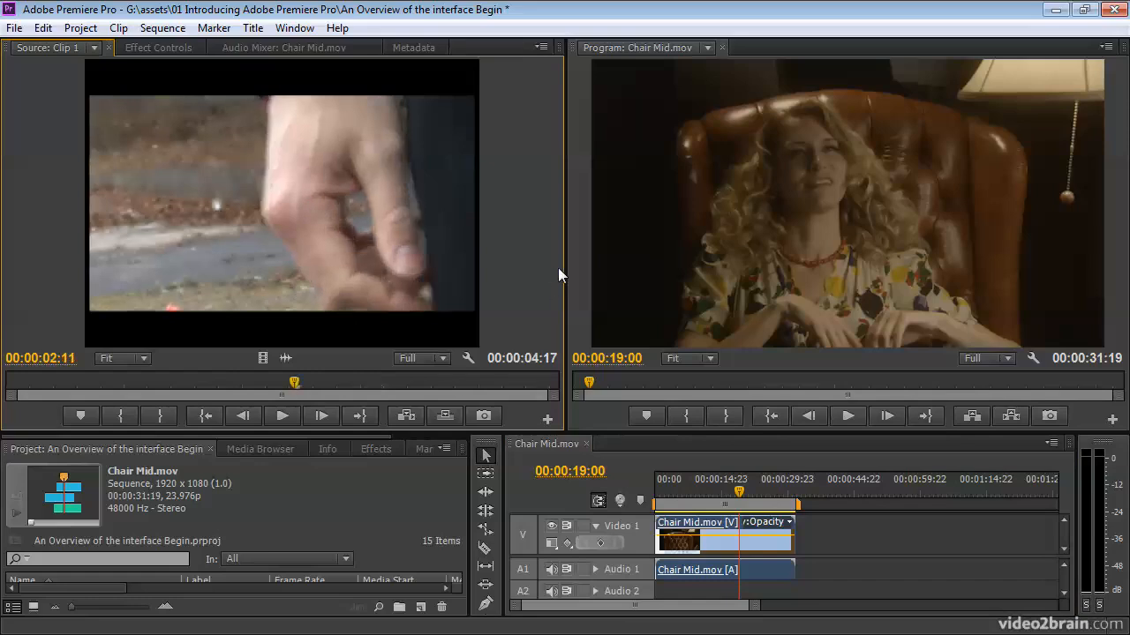
- Widen the Source Monitor slightly and give the timeline and project area more height
mouse_move(562, 269)
left_mouse_down()
mouse_move(251, 239)
mouse_move(582, 270)
left_mouse_up()
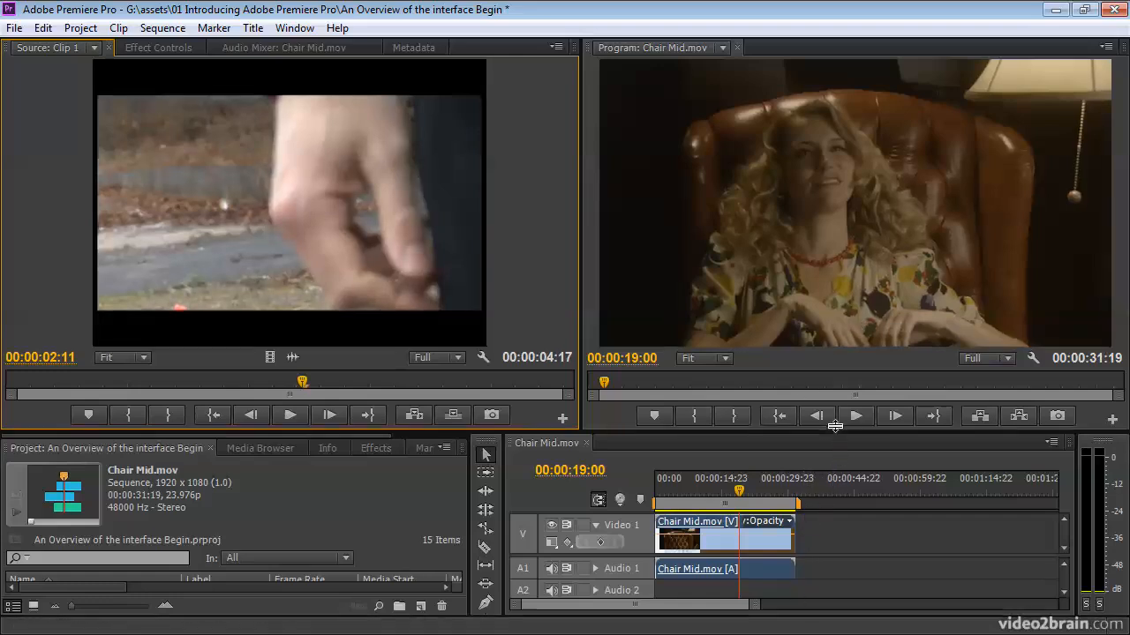
left_click_drag(834, 434, 834, 349)
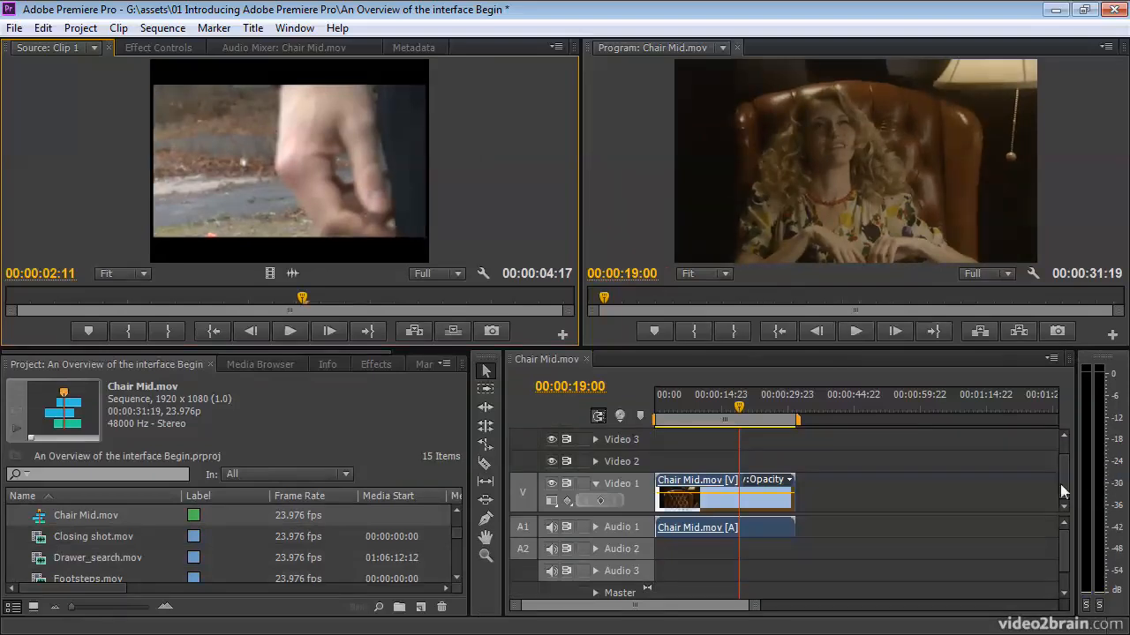
- Play the sequence up to 00:00:17:02 and Clip 1 in the Source Monitor to check audio levels, parking the source at 00:00:02:14
left_click(723, 397)
key("space")
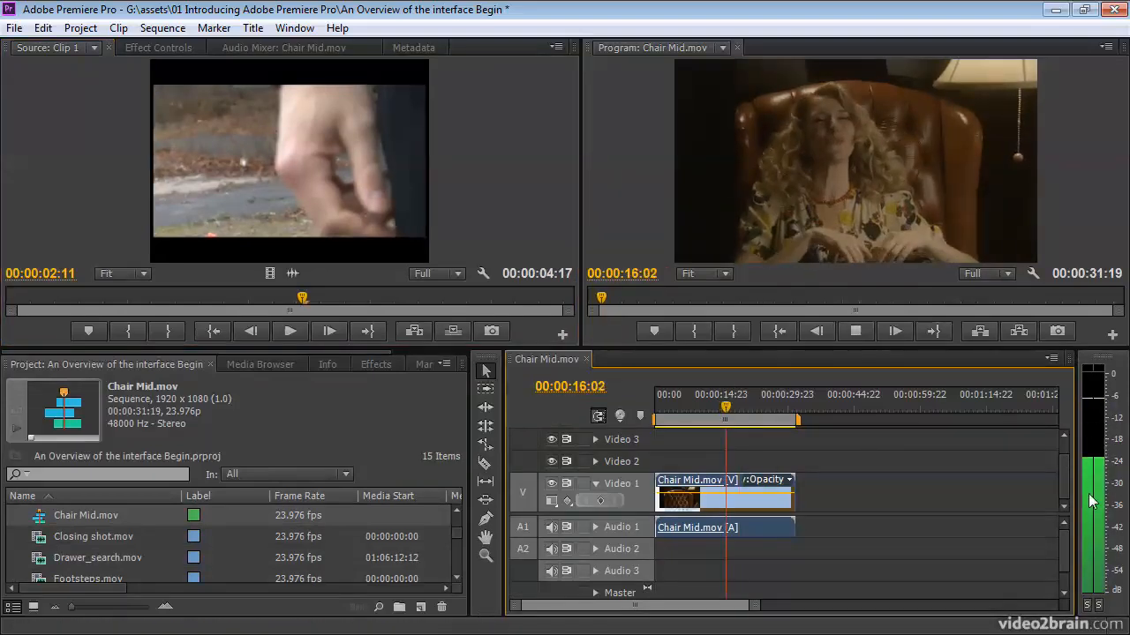
key("space")
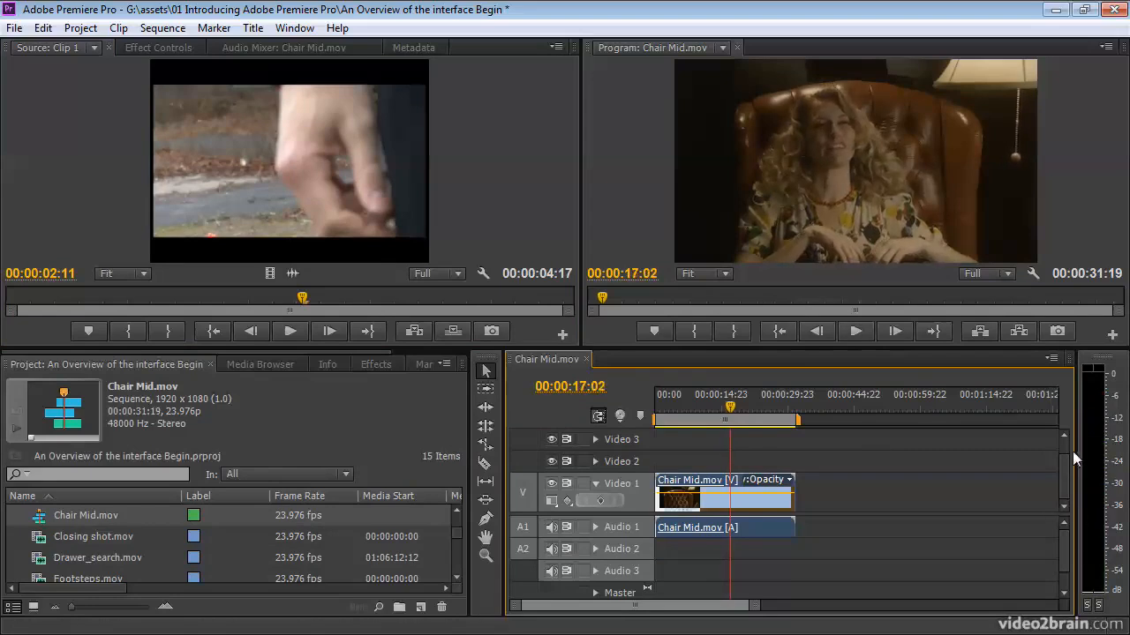
left_click(275, 210)
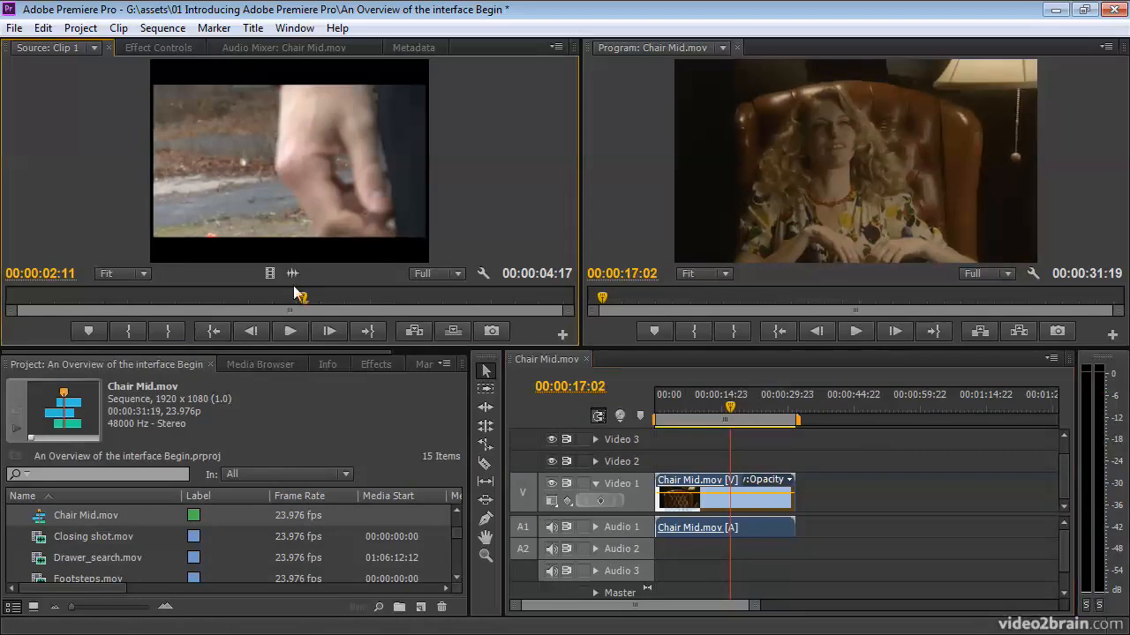
key("space")
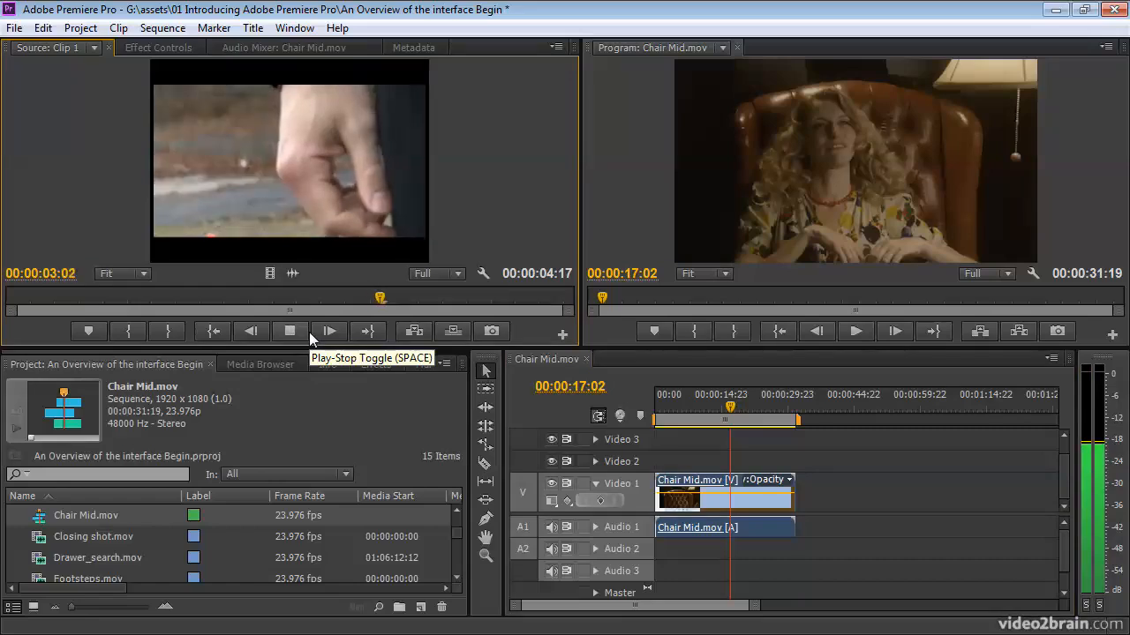
left_click(316, 297)
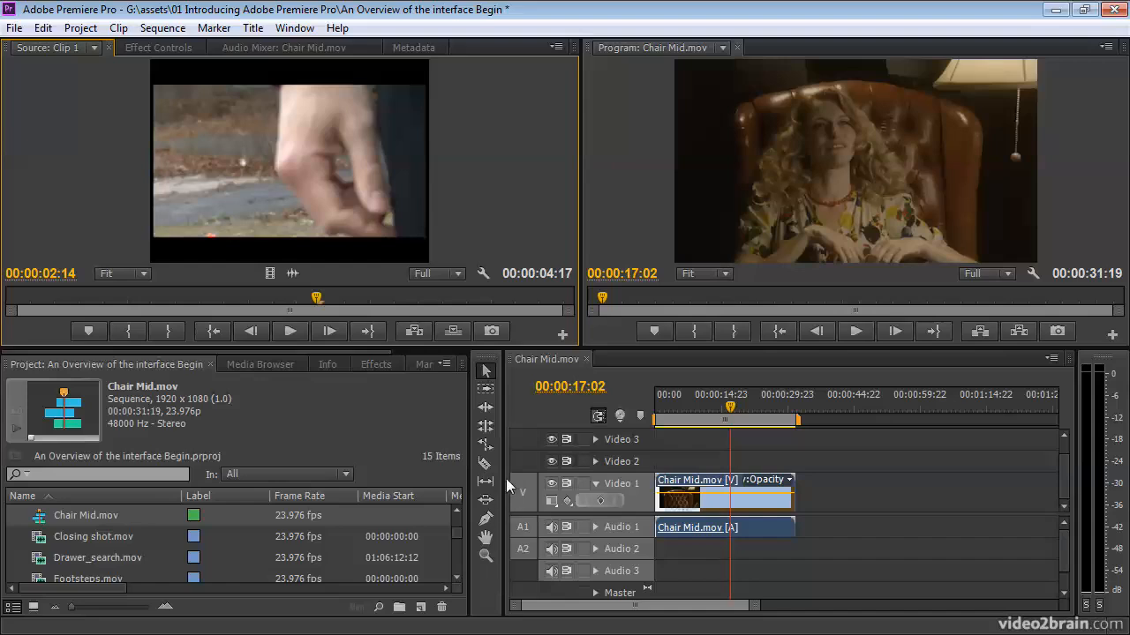
- Try the Rolling Edit tool on the Chair Mid.mov clip, and return to the Selection tool to move the playhead to 00:00:10:19
left_click(475, 368)
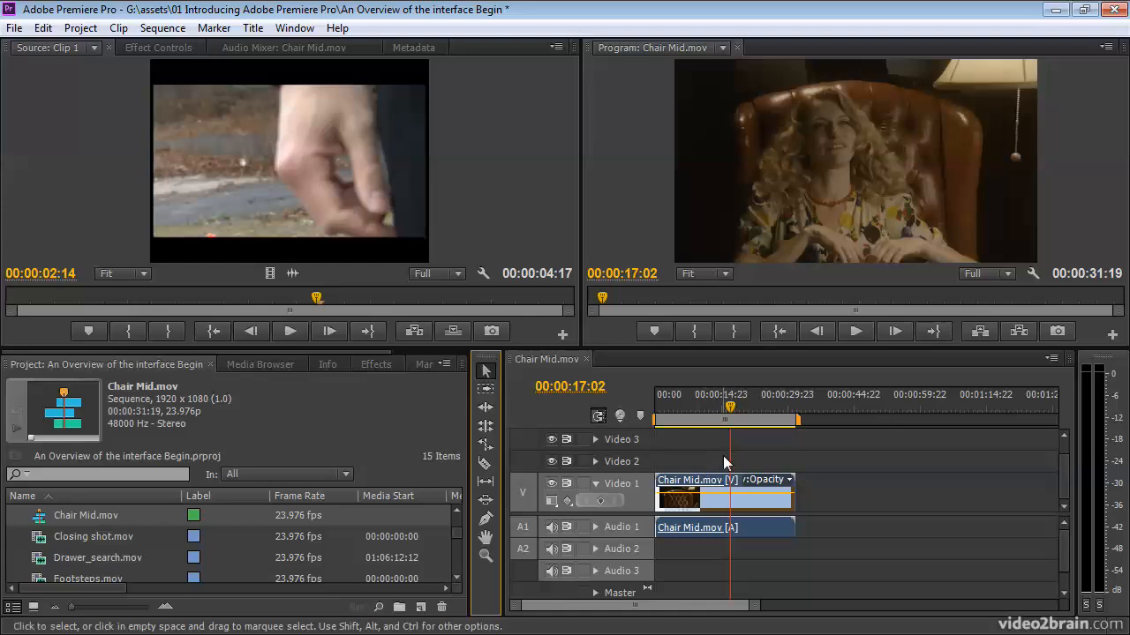
left_click(488, 430)
left_click(711, 501)
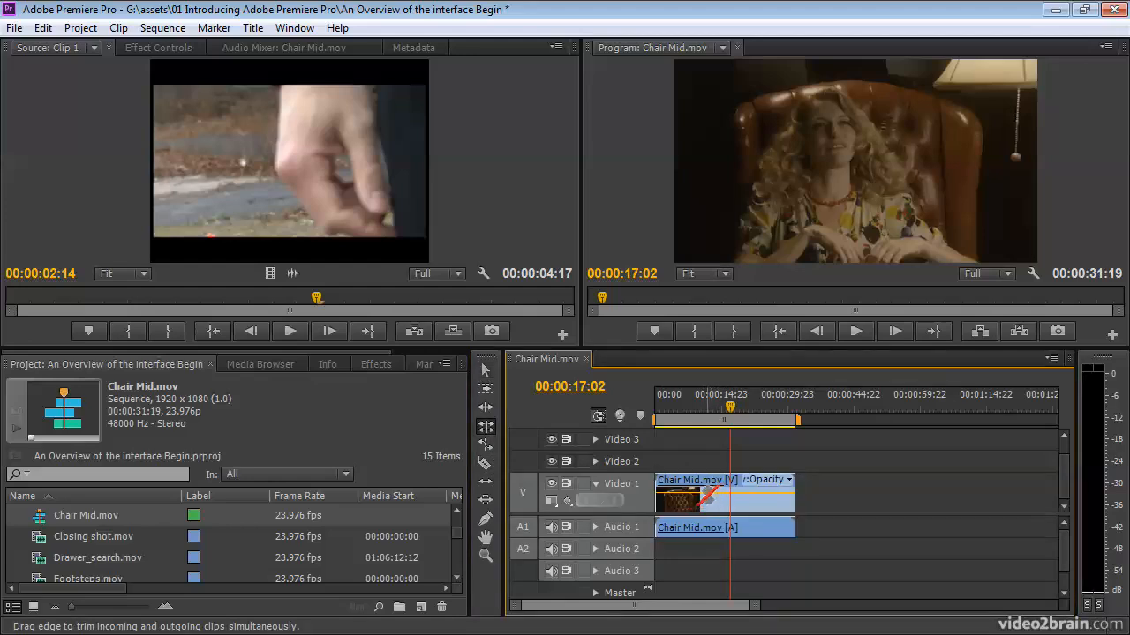
key("v")
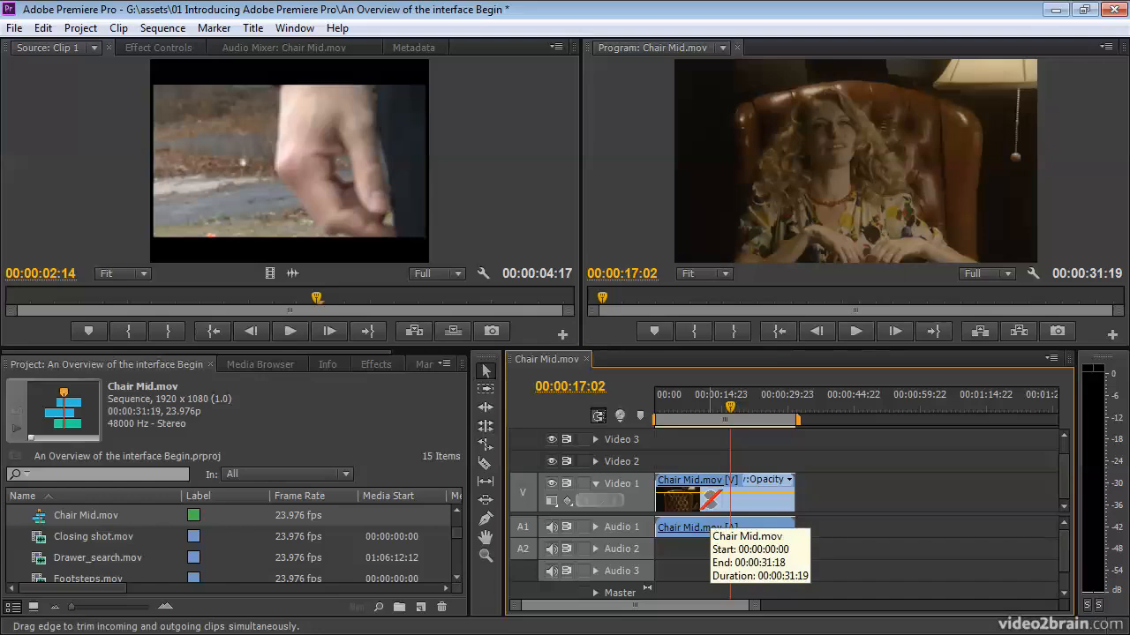
left_click(703, 407)
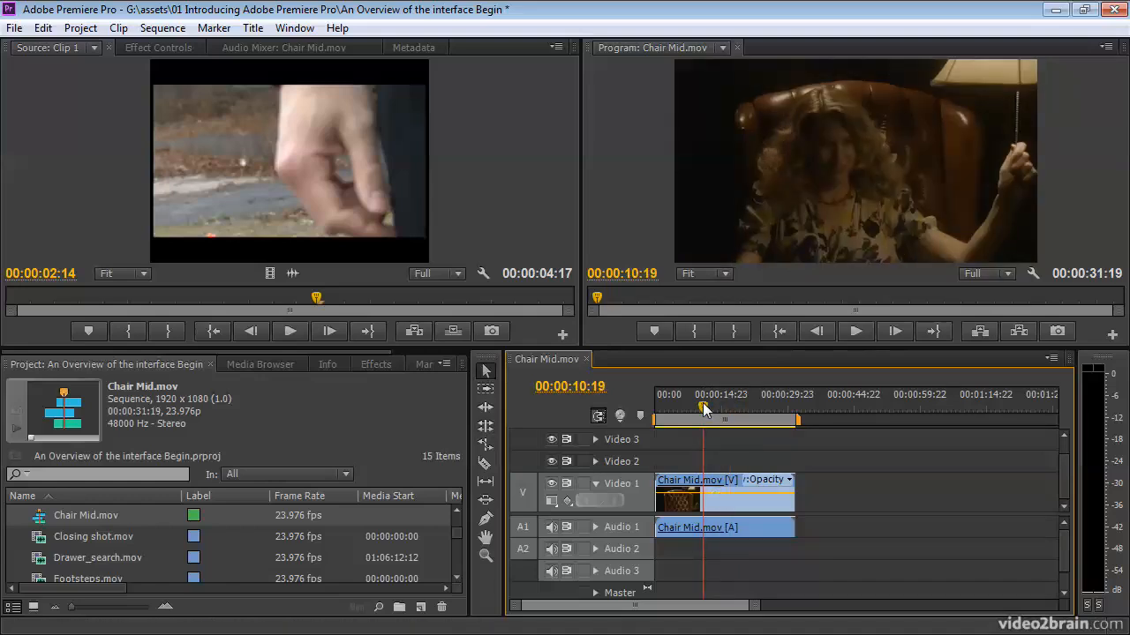
- View the information about the Chair Mid.mov clip in the sequence and the list of effect categories
left_click(328, 365)
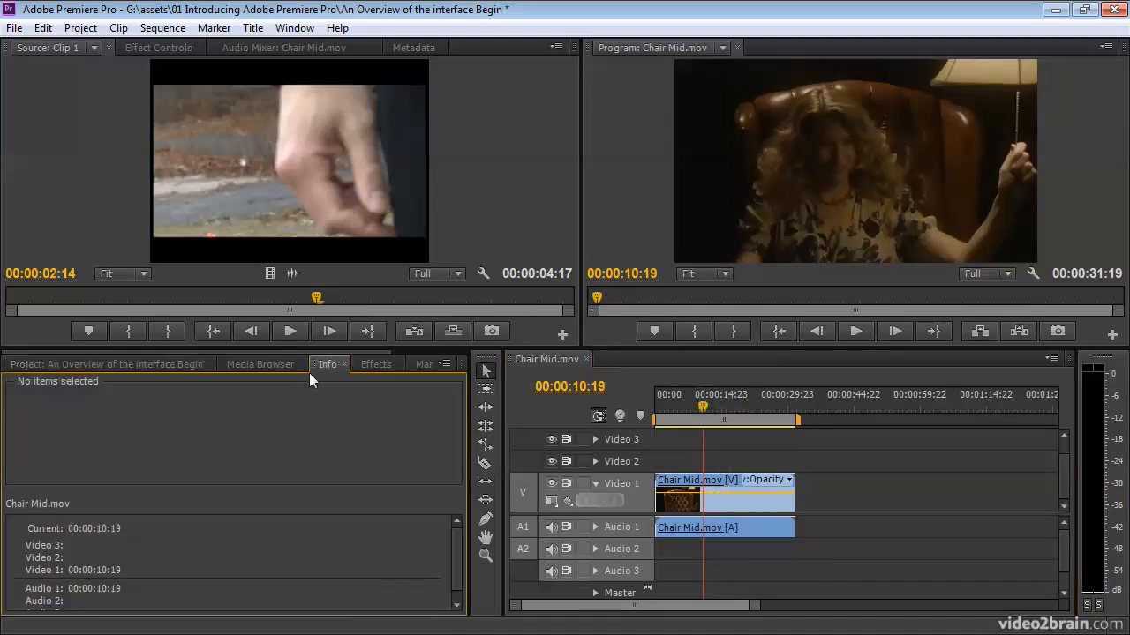
left_click(733, 503)
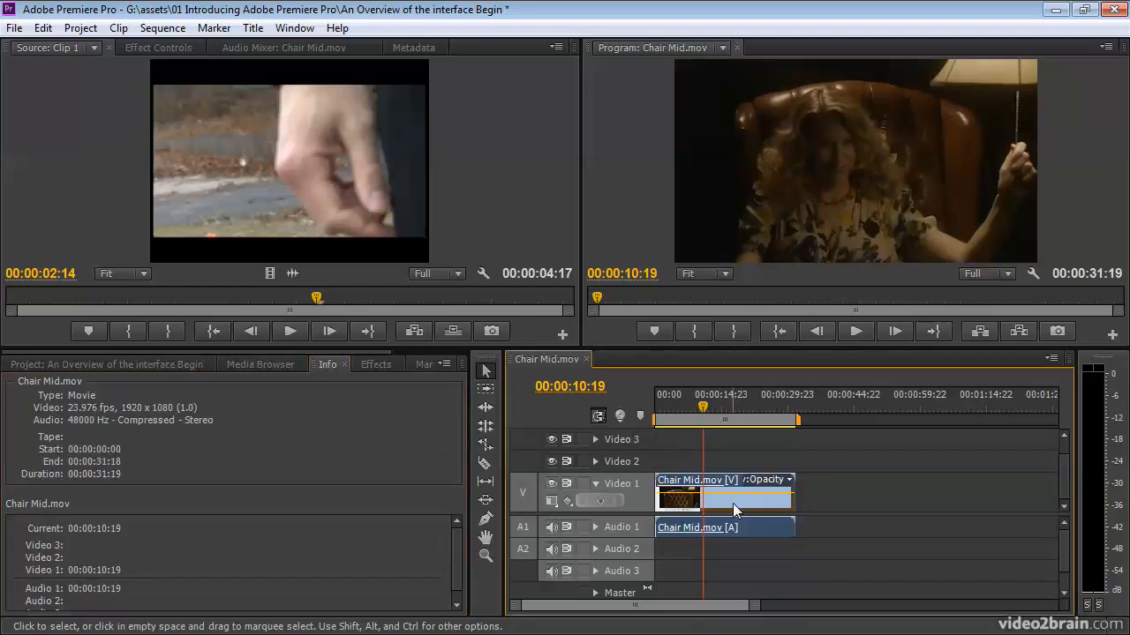
left_click(369, 365)
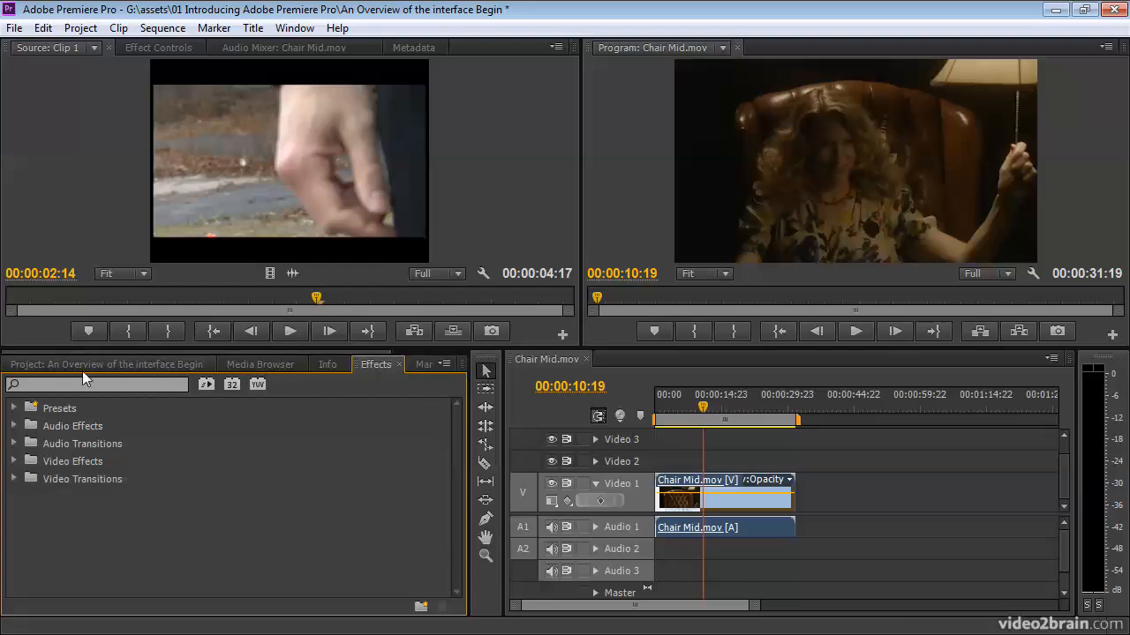
- With the Markers list shown, add a sequence marker at 00:00:08:09 and activate its comment field
left_click_drag(88, 352, 217, 359)
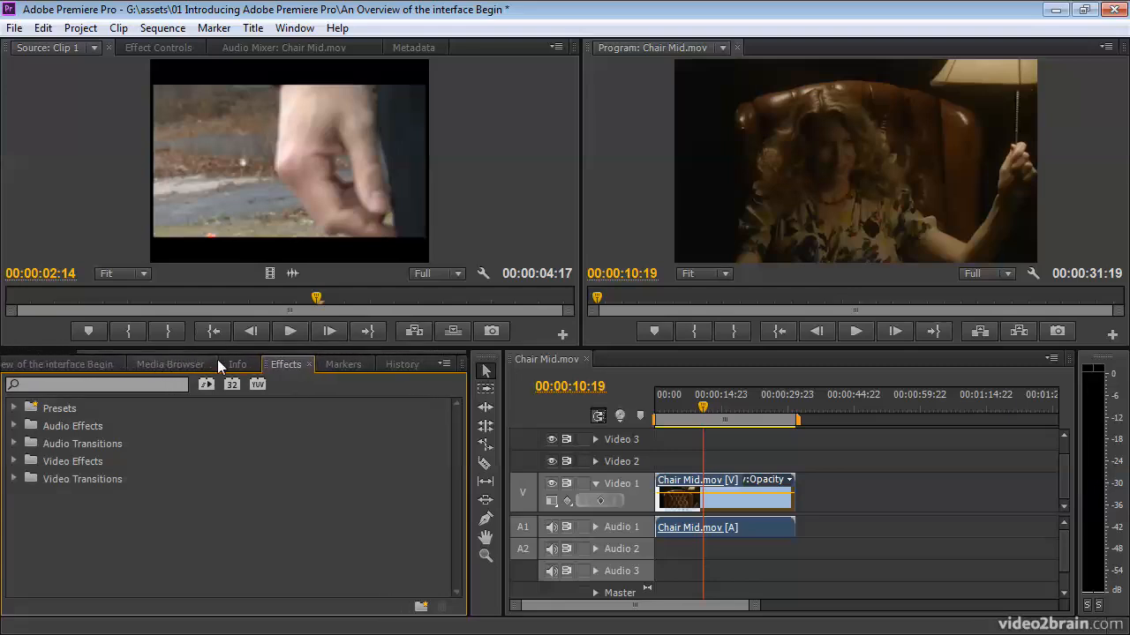
left_click(345, 365)
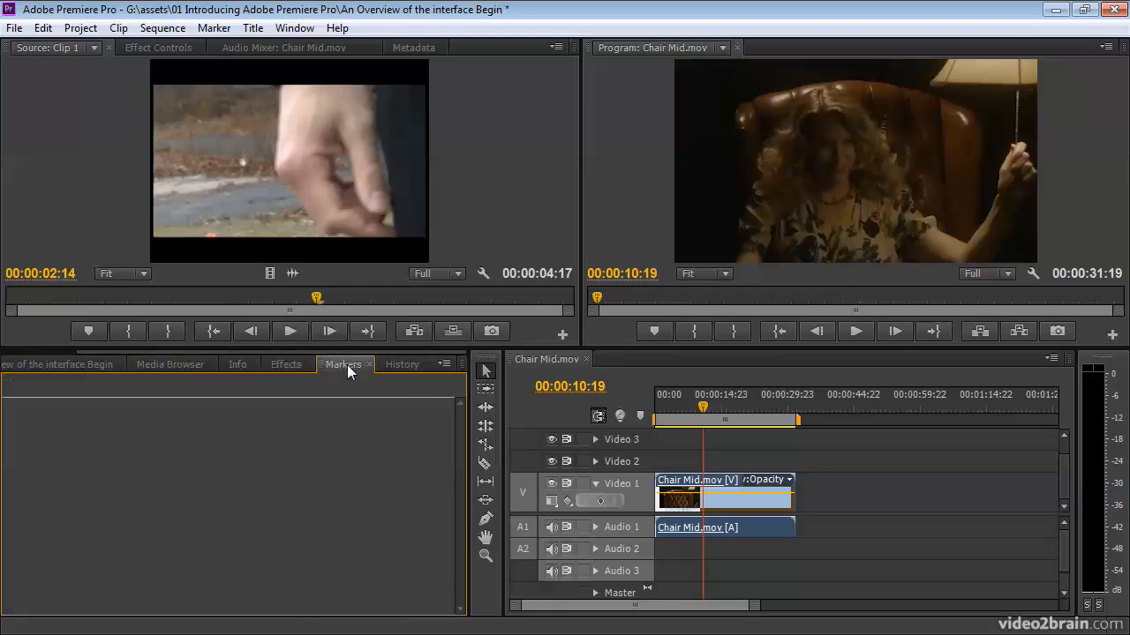
left_click(714, 499)
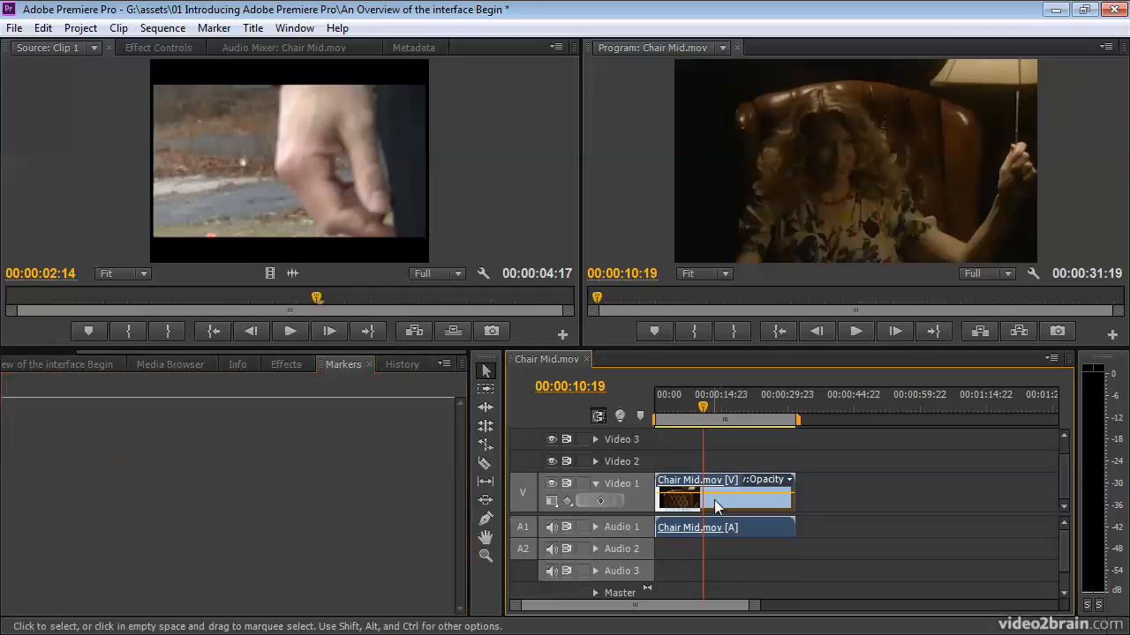
left_click(693, 399)
left_click(640, 415)
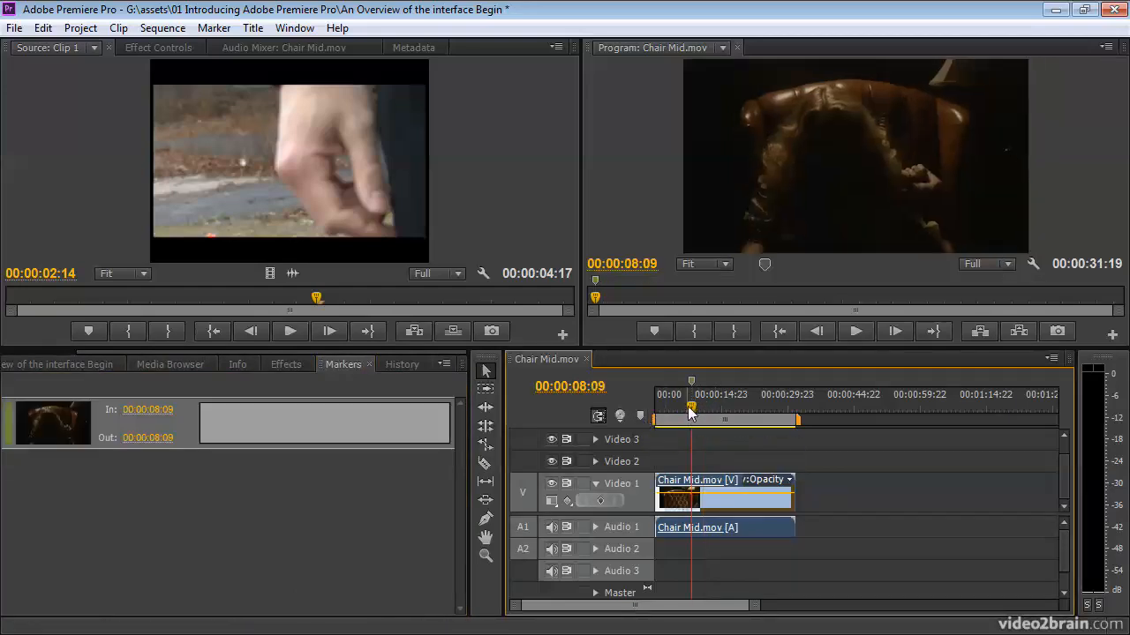
left_click(252, 426)
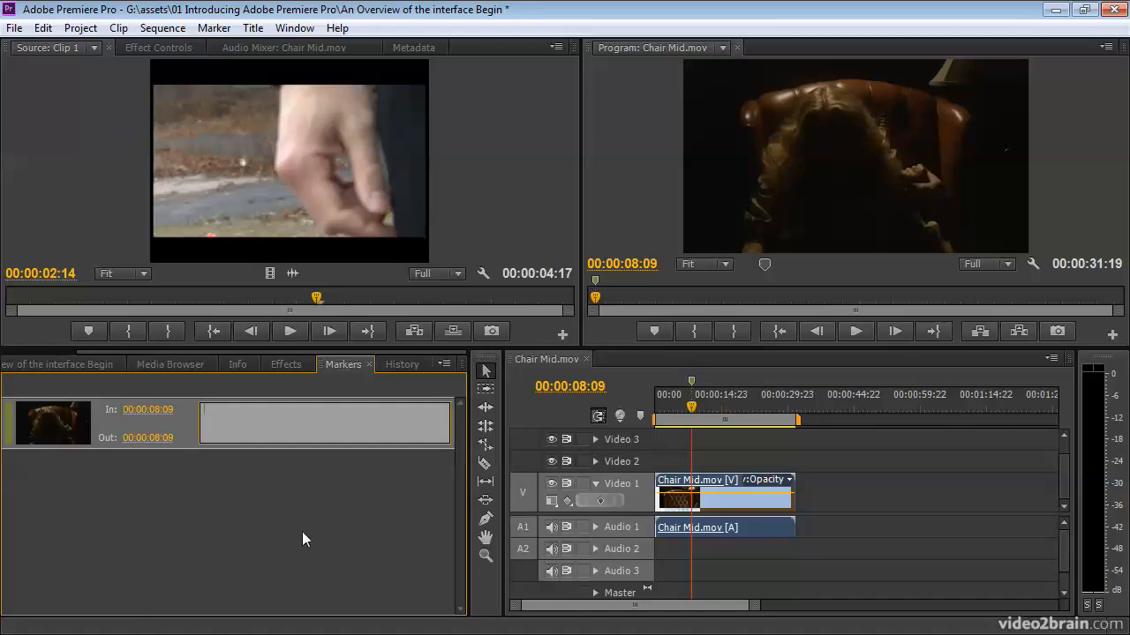
- Step the project back through its history to the Import Clips state
left_click(401, 363)
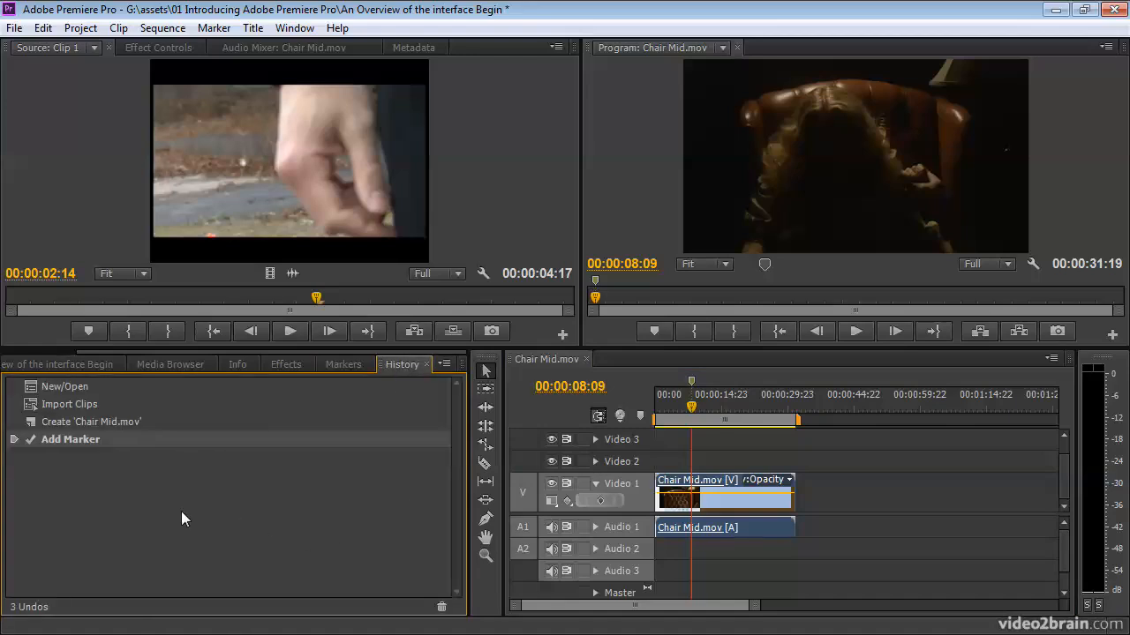
left_click(111, 422)
left_click(102, 406)
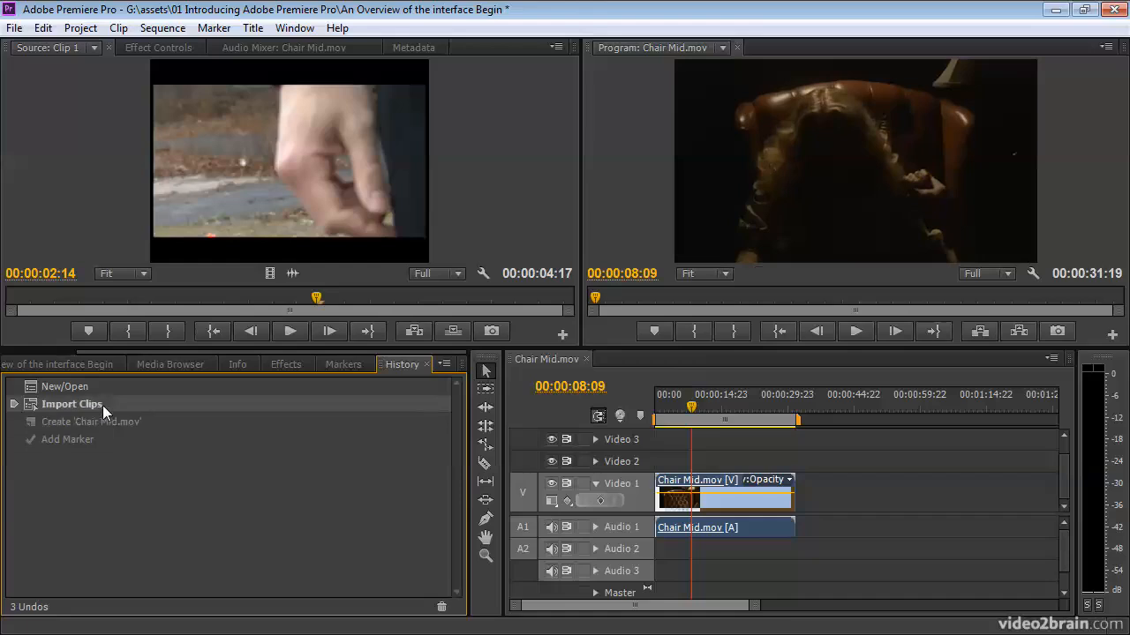
- Step the project back to its New/Open history state and forward again to the Add Marker state
left_click(109, 385)
left_click(111, 404)
left_click(117, 422)
left_click(112, 438)
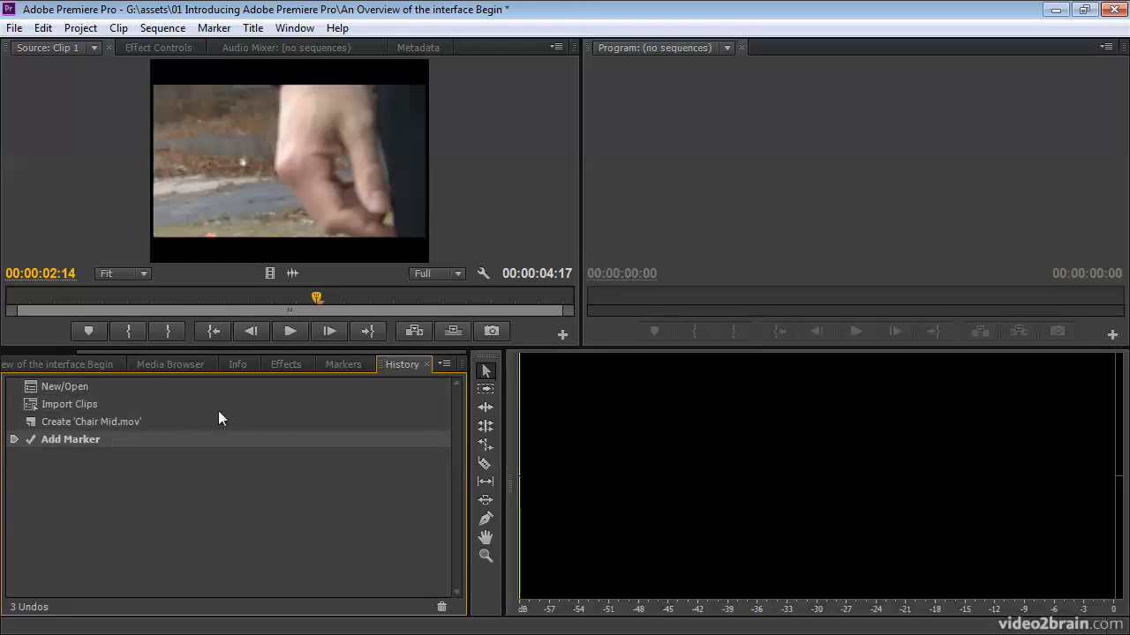
- Reopen the Chair Mid.mov sequence from the project's items and return to the history list
scroll(56, 350, "up", 3)
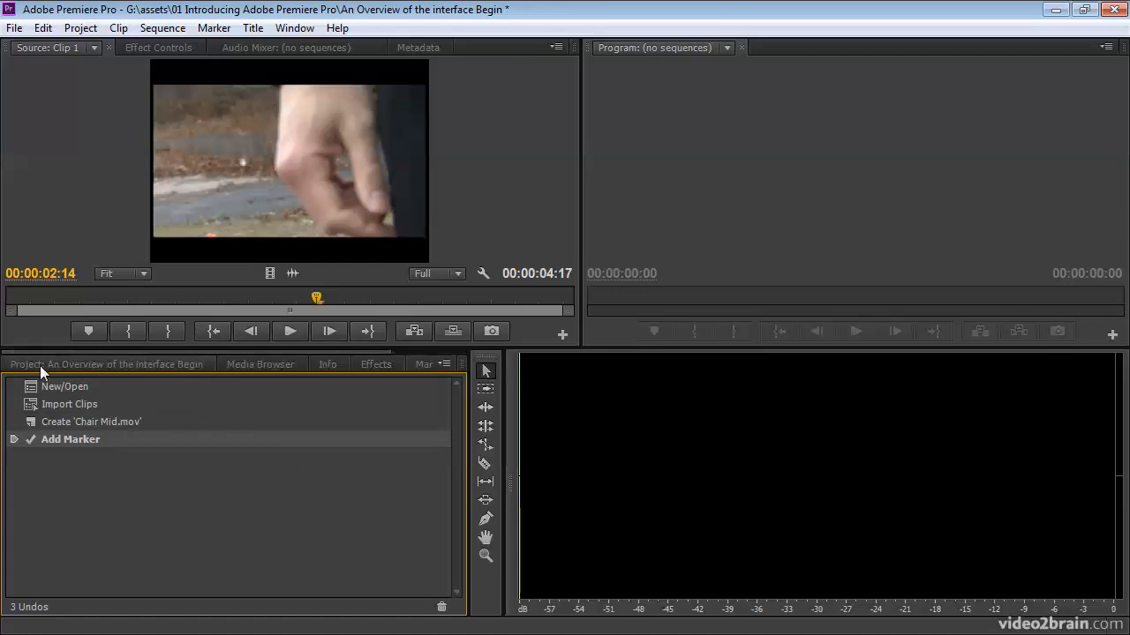
left_click(40, 365)
double_click(55, 560)
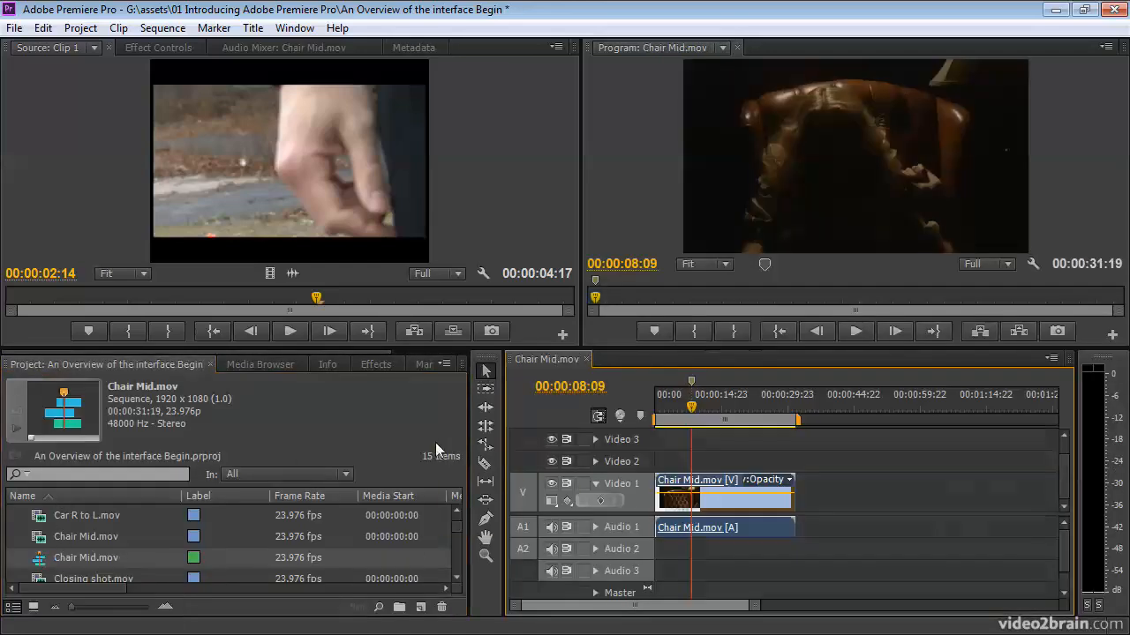
scroll(410, 350, "down", 3)
left_click(405, 363)
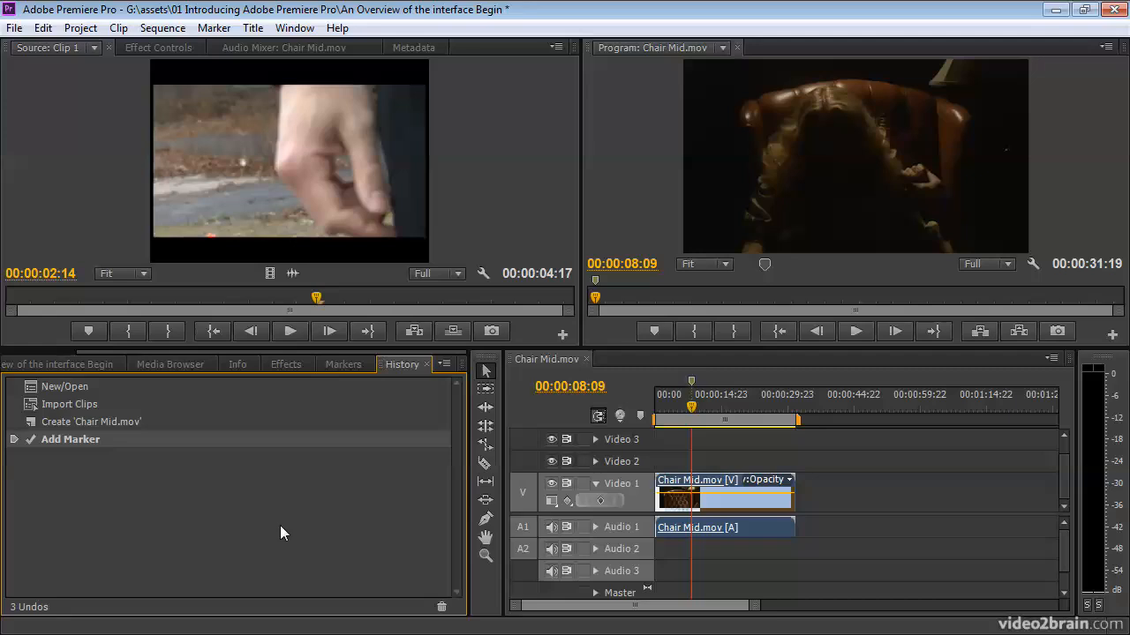
- Examine the list of panels that can be shown and the commands available for editing and sequences
left_click(294, 28)
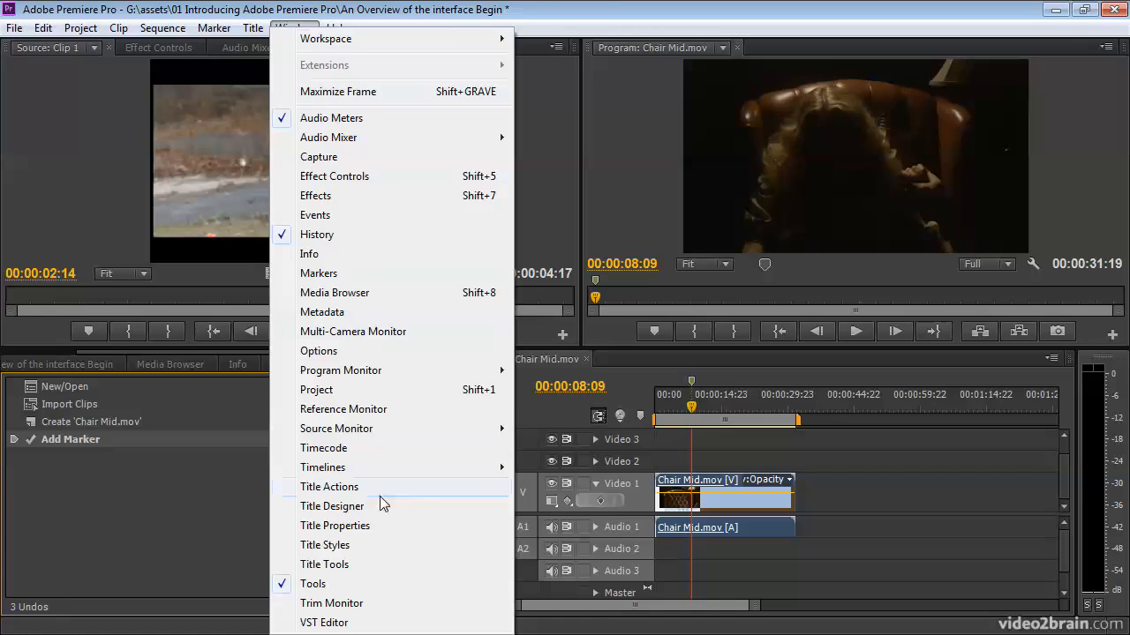
mouse_move(453, 38)
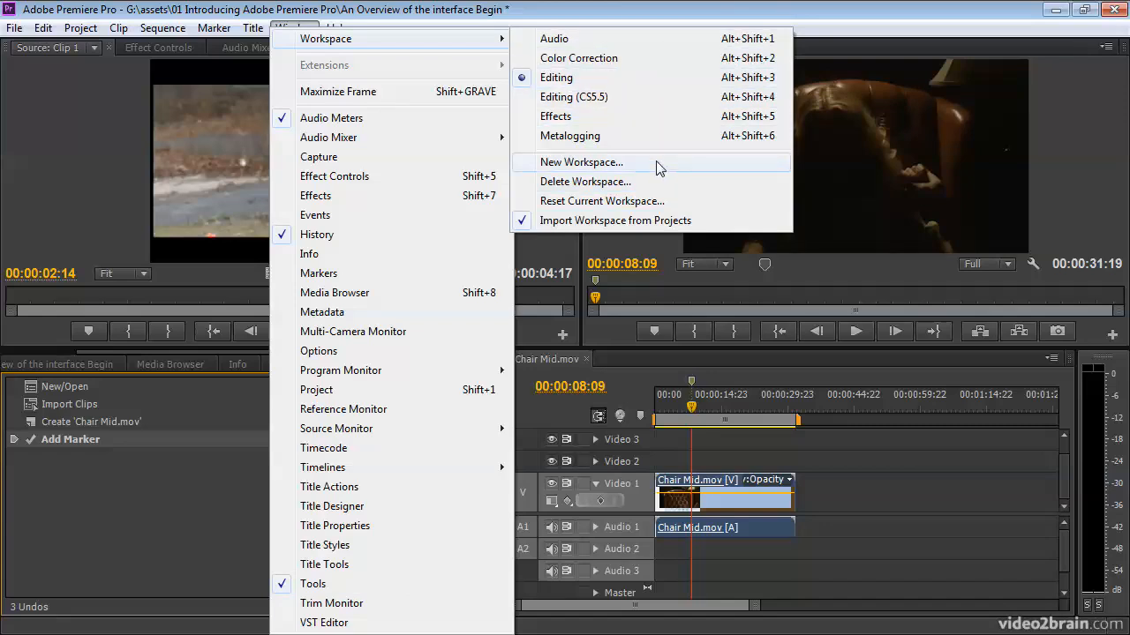
left_click(306, 13)
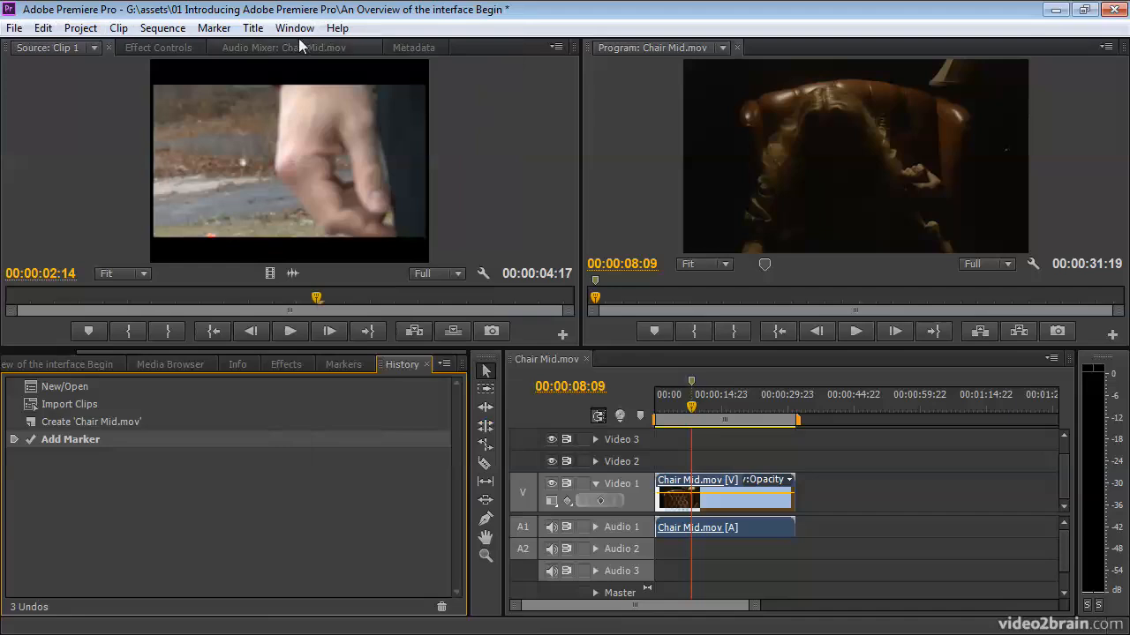
left_click(42, 31)
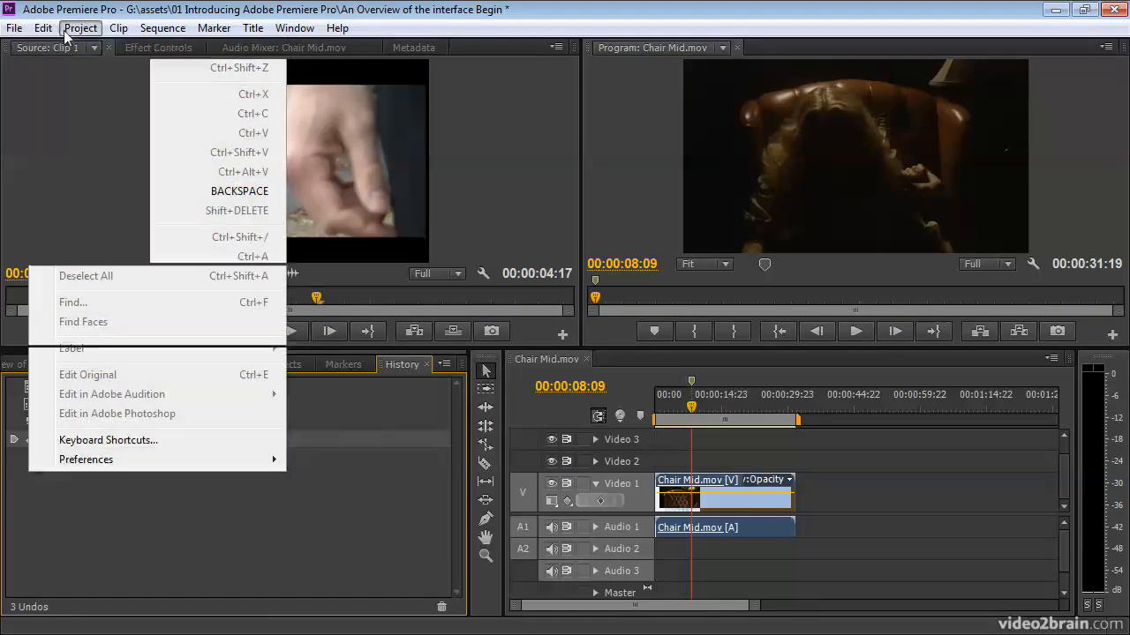
mouse_move(162, 28)
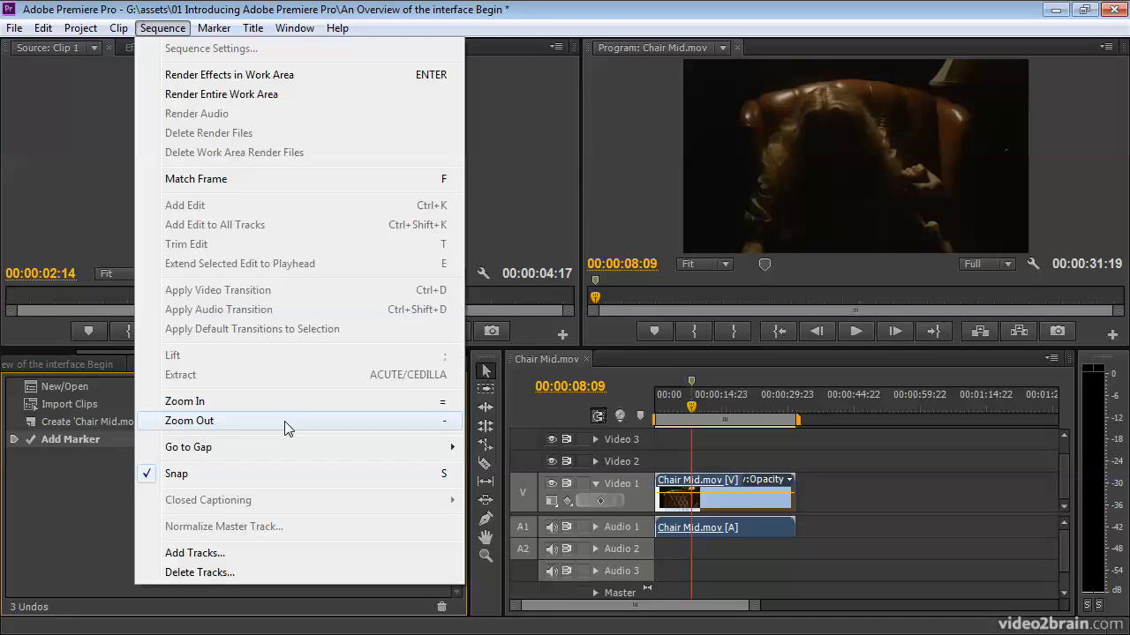
left_click(98, 480)
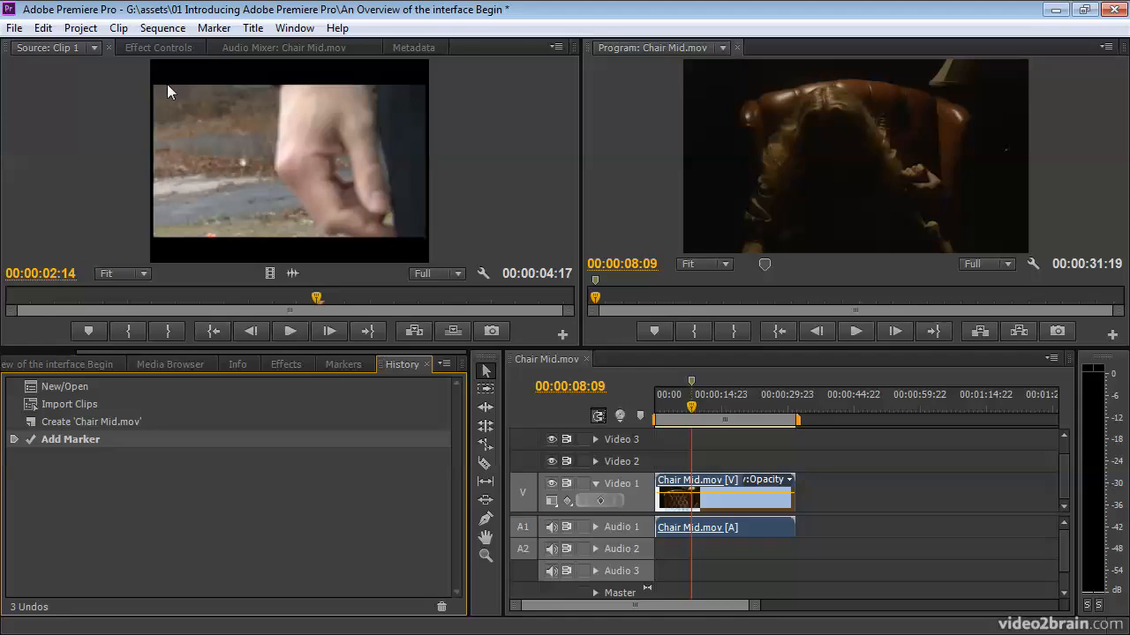
- Look through the General, Appearance, Audio Hardware, Capture, Label Defaults, Memory and Titler preferences, and leave them without saving changes
left_click(45, 28)
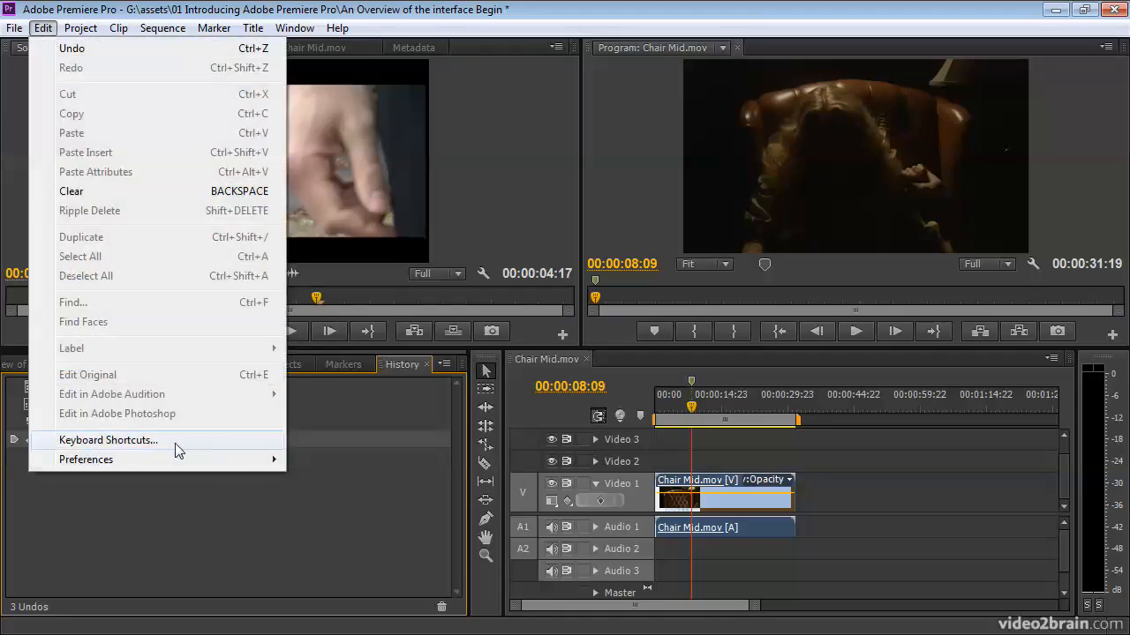
mouse_move(182, 463)
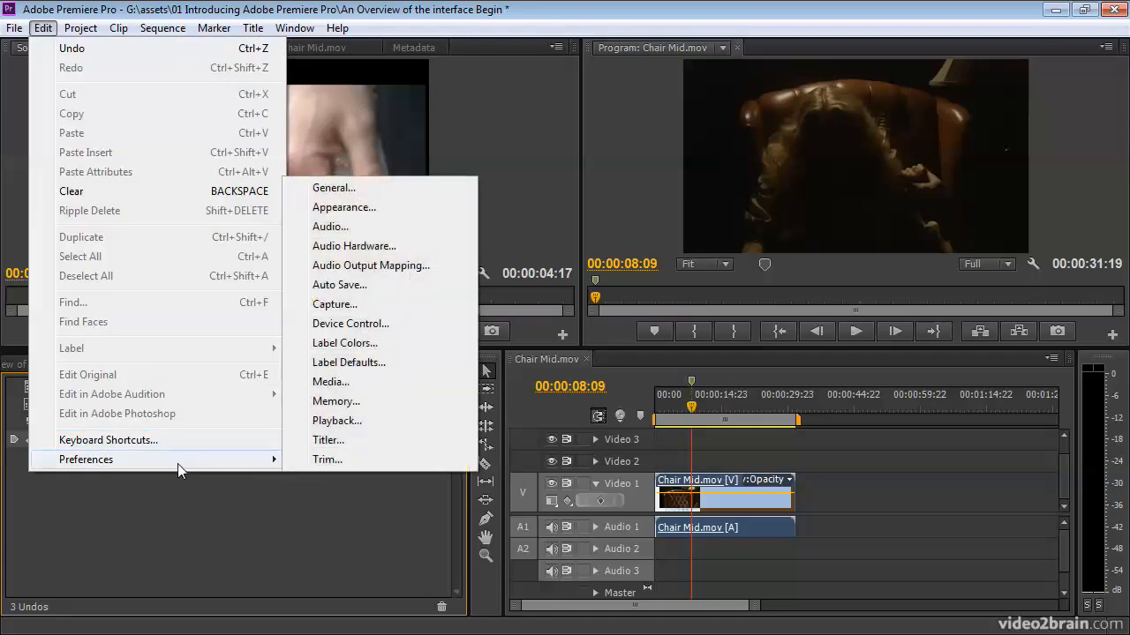
left_click(378, 190)
left_click(340, 132)
left_click(337, 154)
left_click(339, 194)
left_click(338, 231)
left_click(336, 262)
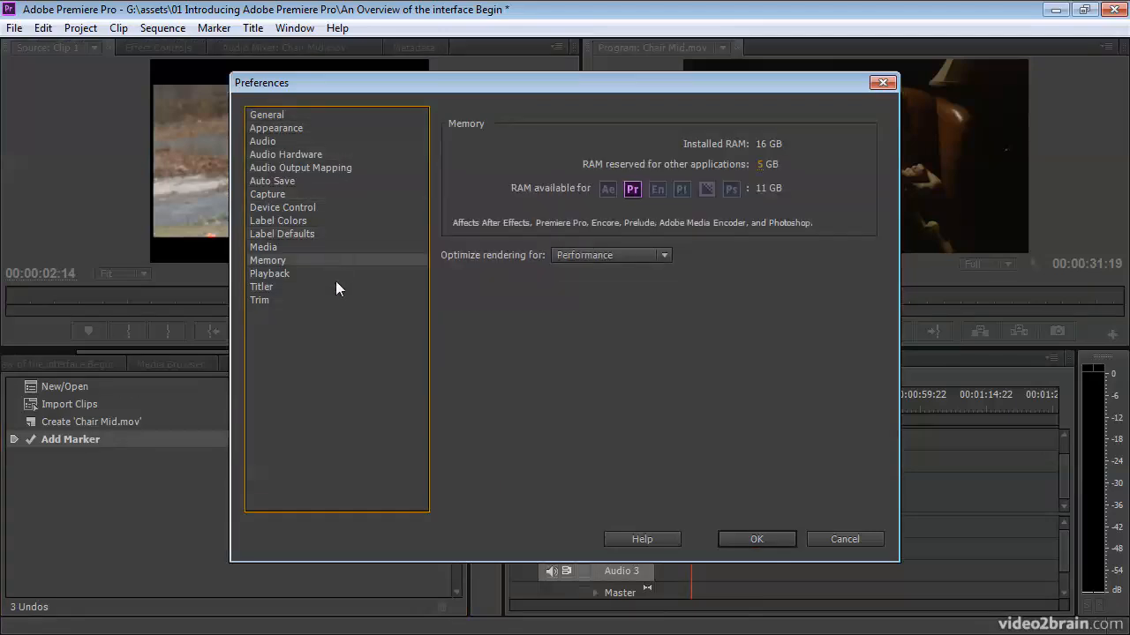
left_click(335, 287)
left_click(829, 539)
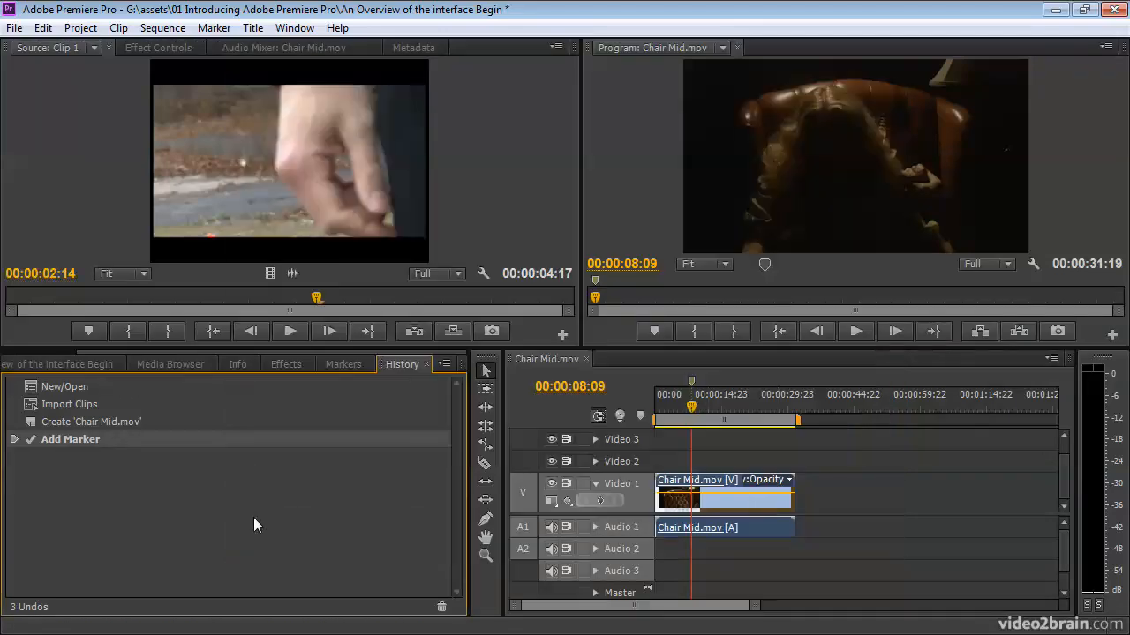